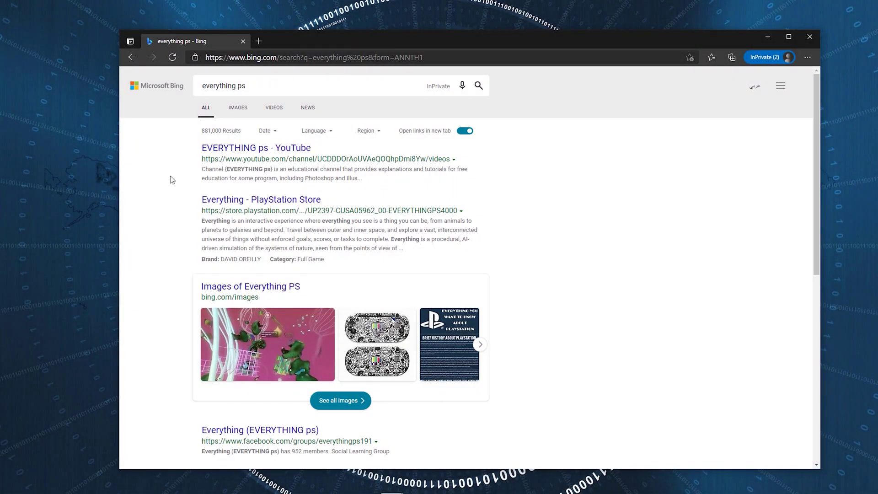
Open the EVERYTHING ps channel from Bing and browse its Home, Videos, Playlists and Community tabs.
click(256, 148)
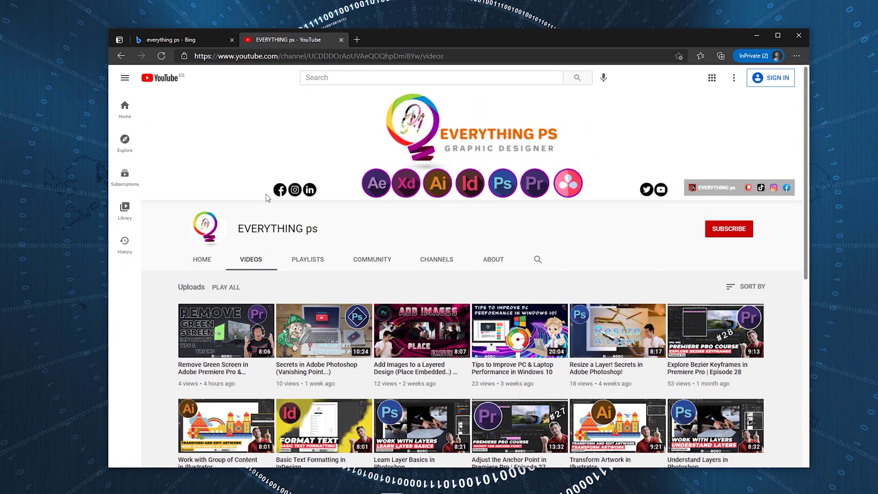
click(223, 257)
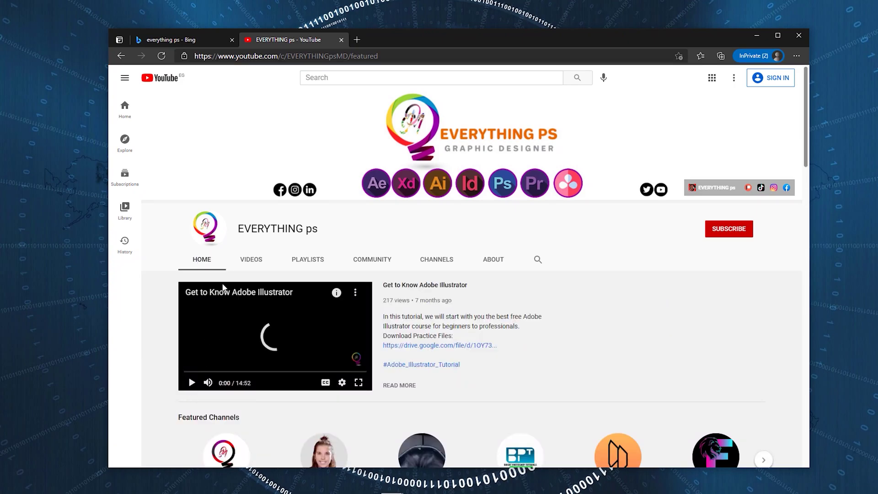
scroll(558, 355, down, 20)
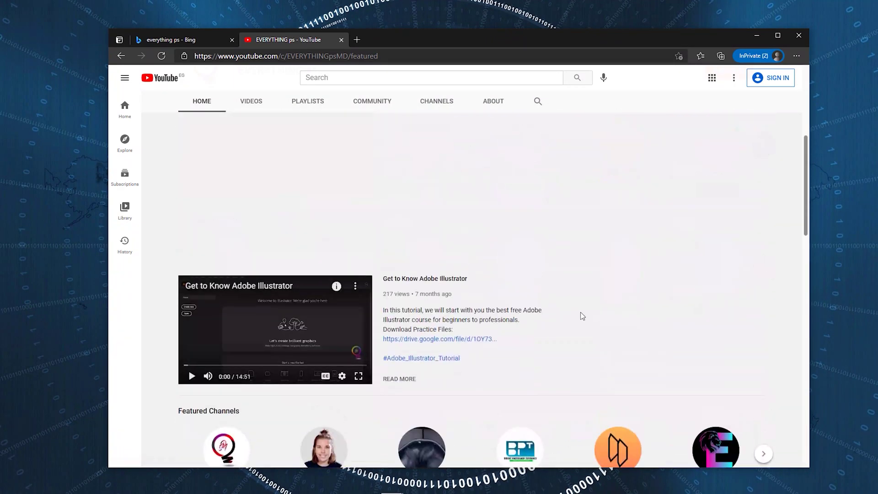
click(251, 259)
click(307, 259)
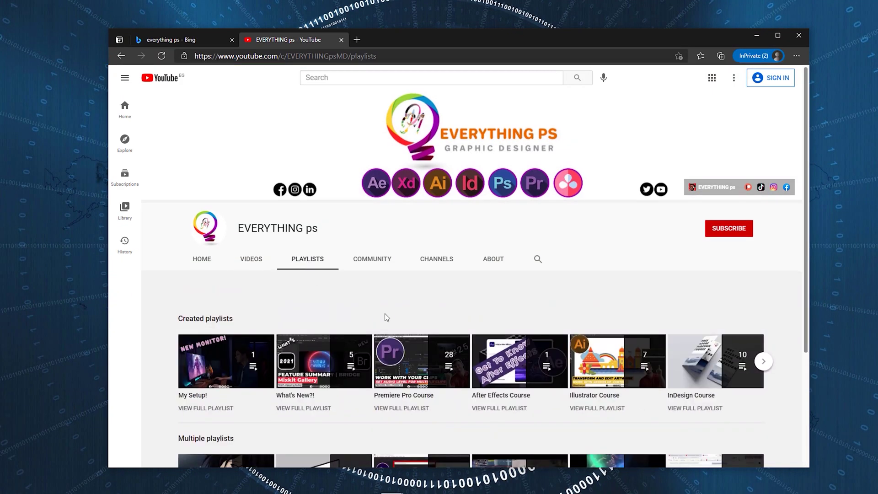
click(364, 262)
click(208, 262)
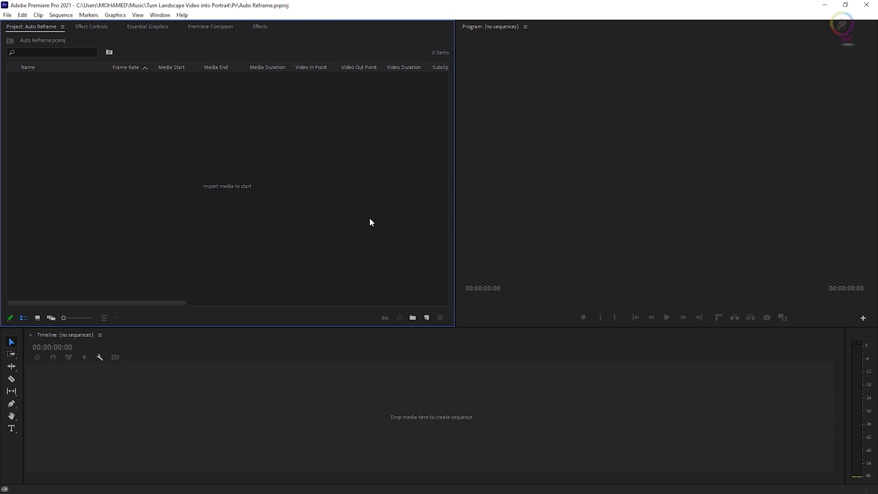
Switch Premiere Pro to the Effects workspace from Window > Workspaces.
click(160, 15)
mouse_move(231, 26)
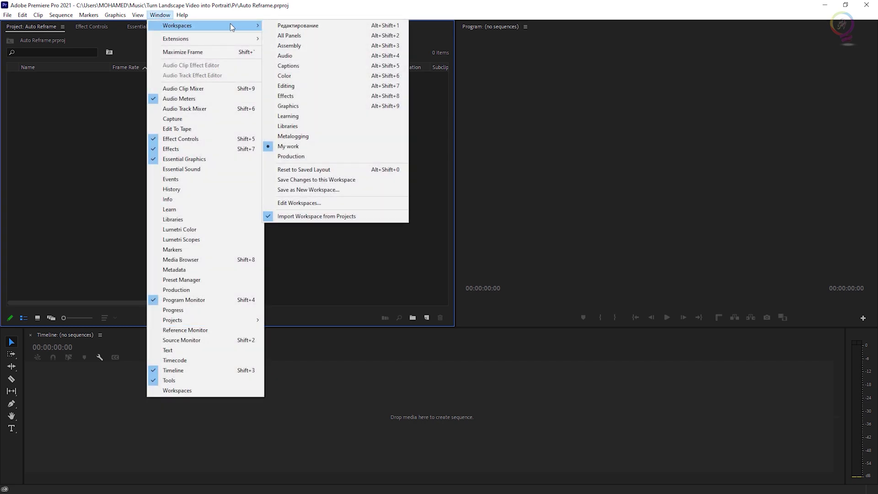
click(355, 98)
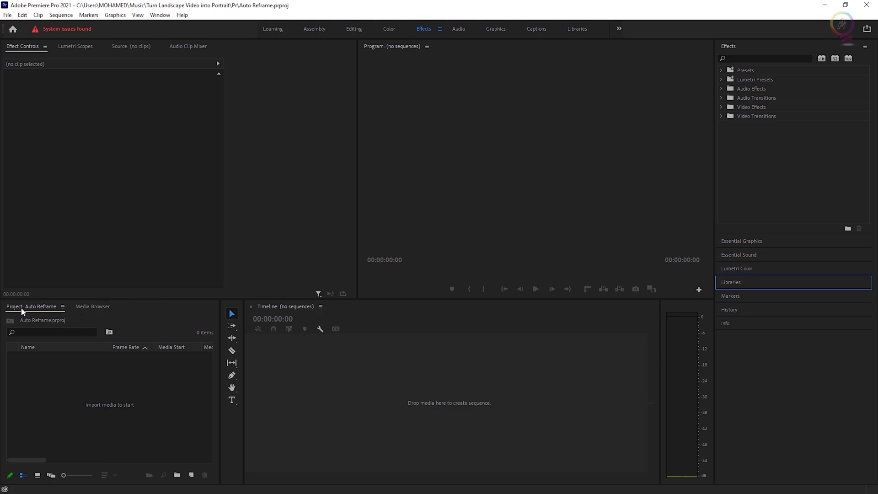
Import video.mp4 and video_1.mp4 into the Project panel through the Import dialog.
double_click(110, 396)
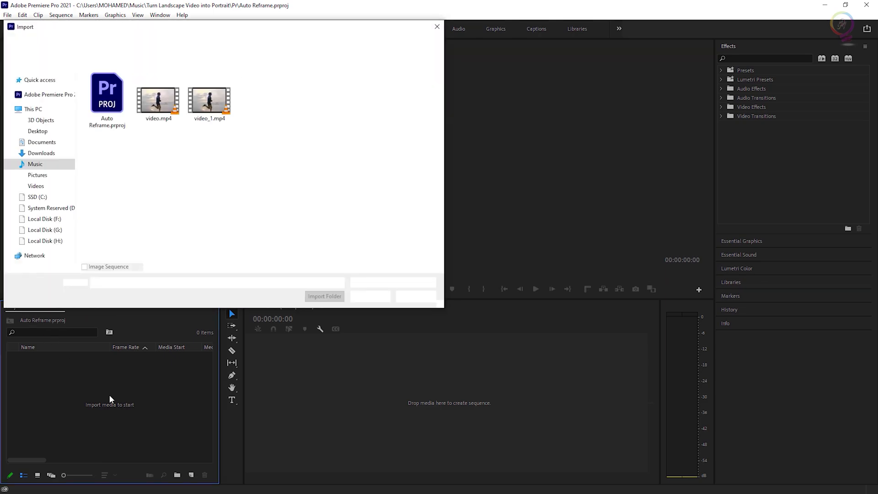
drag(214, 152, 160, 108)
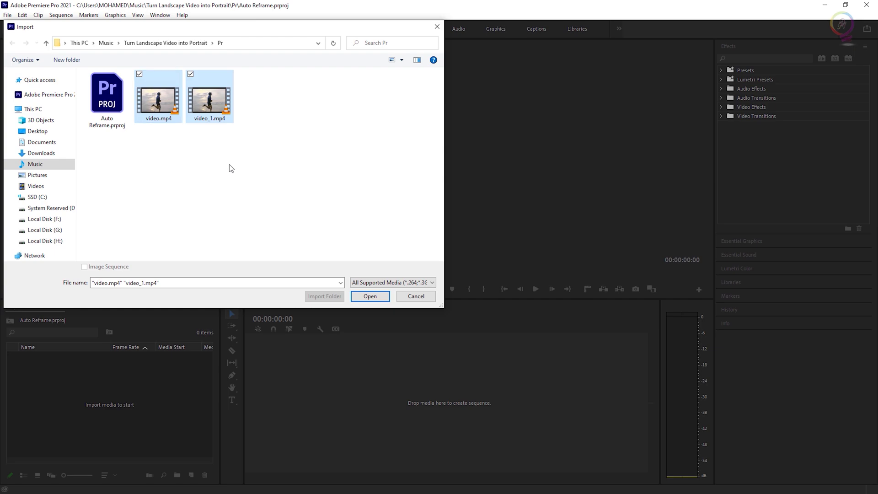
click(367, 297)
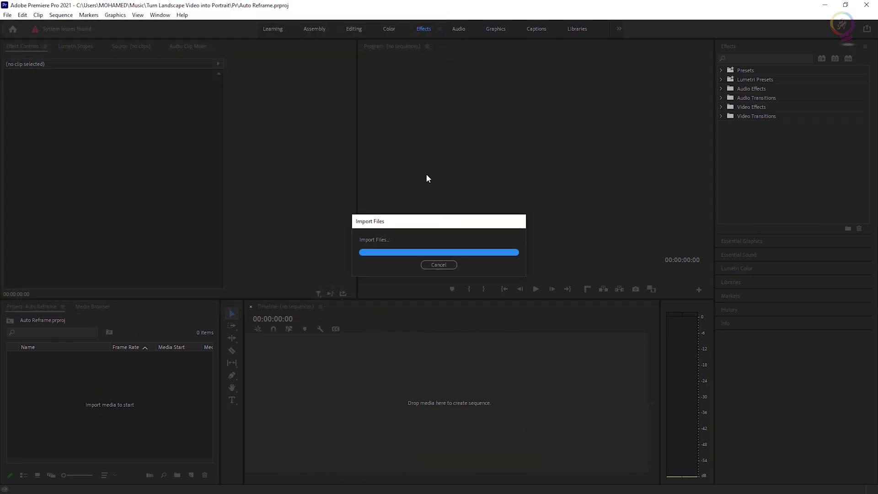
click(136, 412)
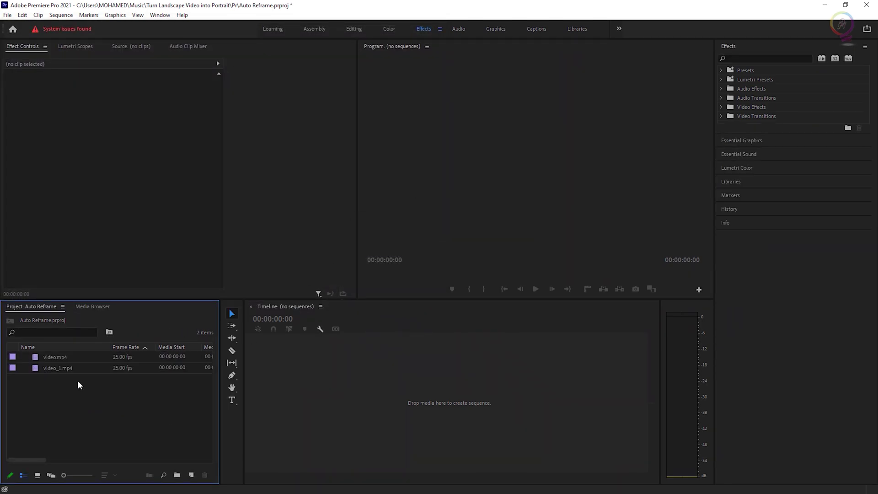
Drag video.mp4 onto the empty Timeline to create the 'video' sequence, then play and scrub back.
click(38, 359)
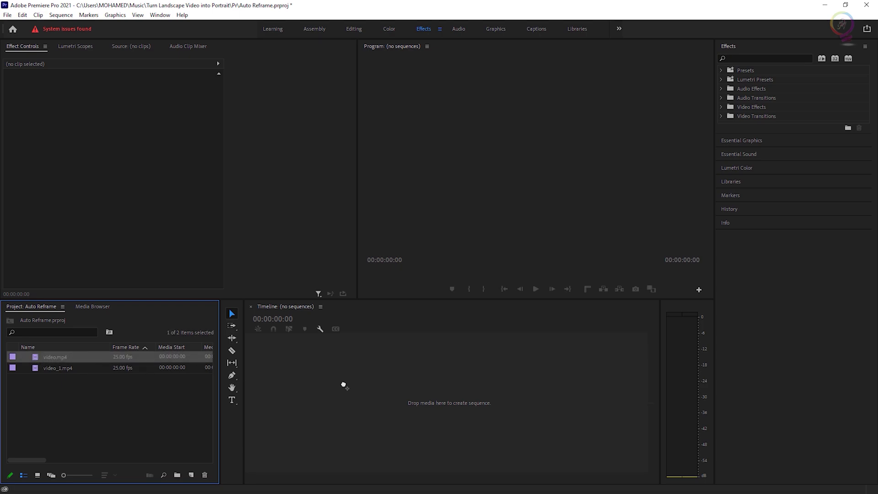
drag(343, 385, 342, 383)
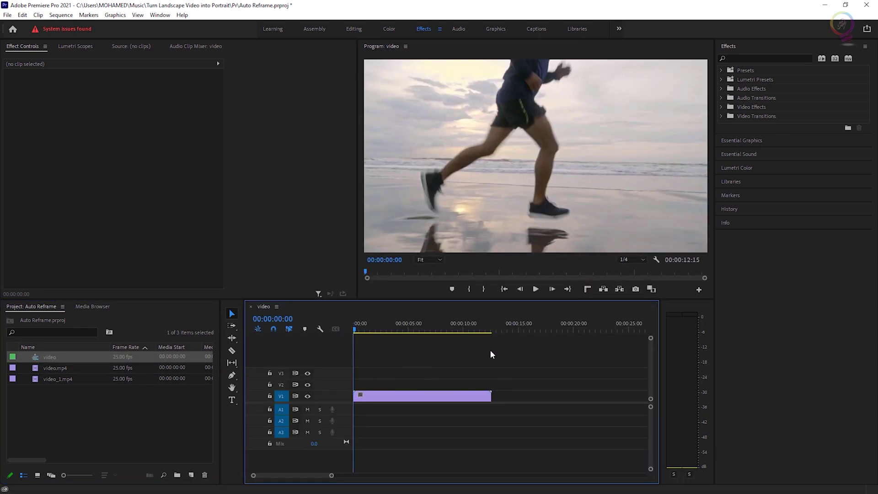
click(437, 398)
key(space)
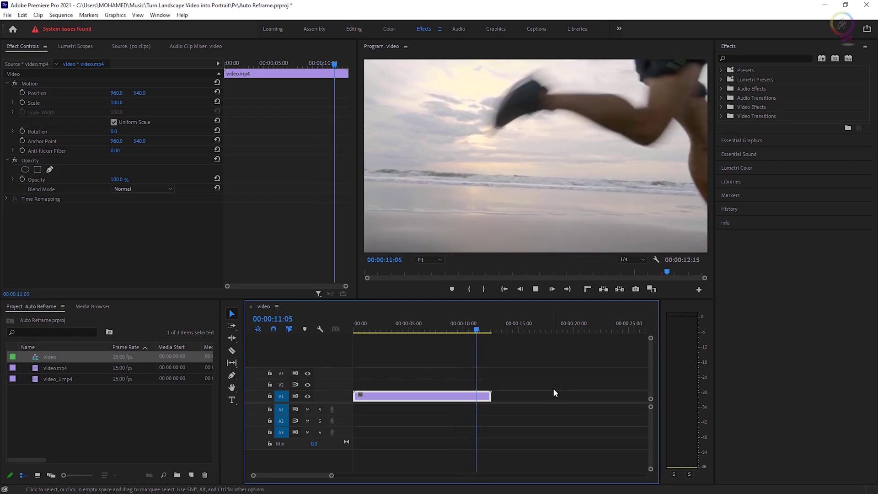
key(space)
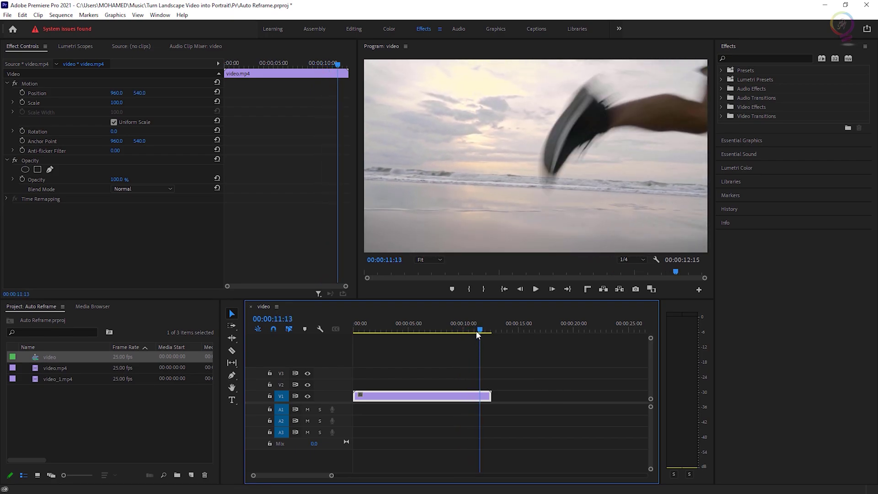
drag(477, 332, 363, 335)
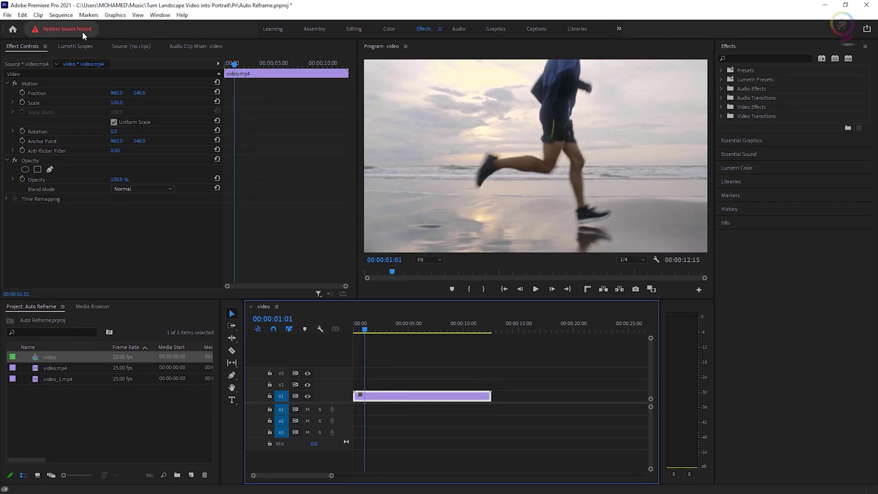
Set the sequence frame size to 1080 × 1920 in Sequence Settings and accept deleting previews.
click(61, 15)
click(133, 25)
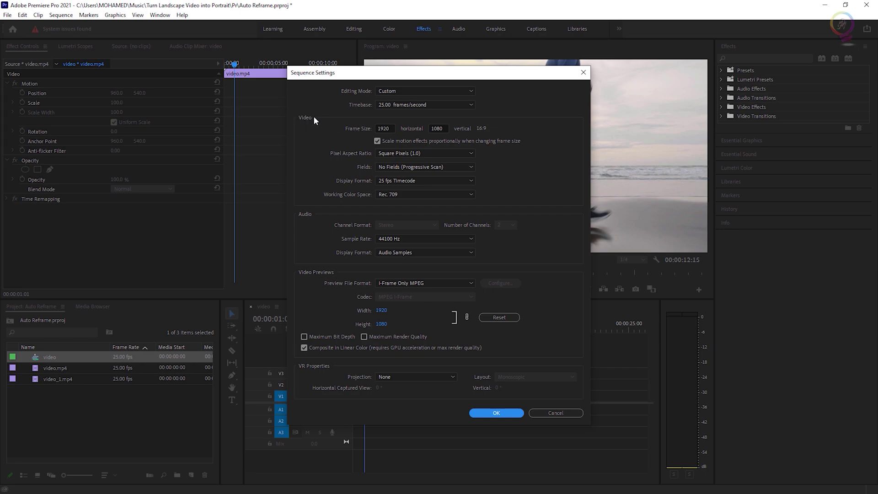
double_click(387, 128)
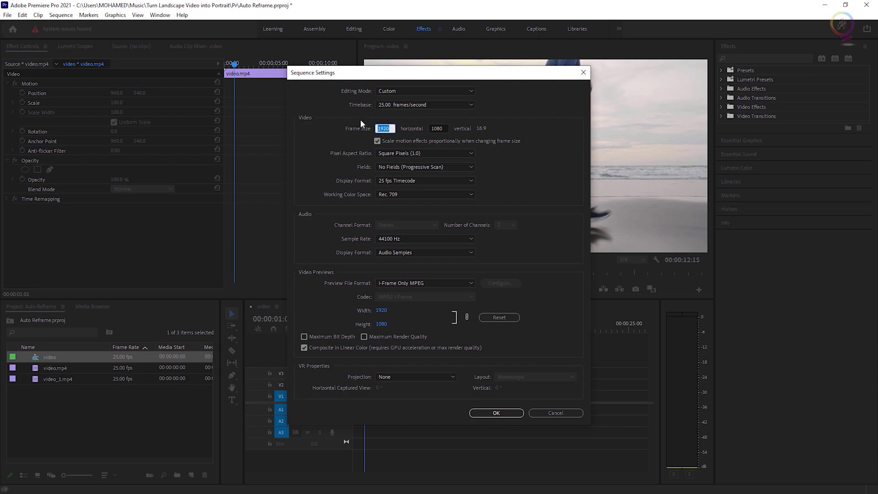
text(1)
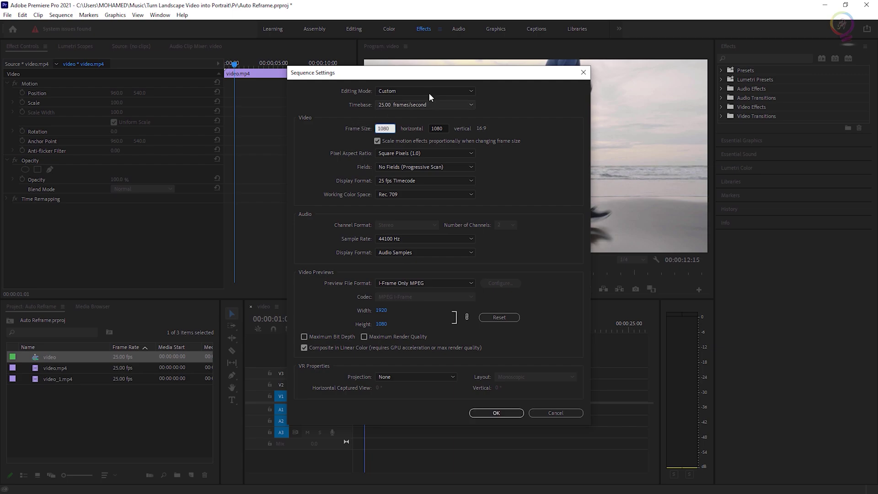
double_click(436, 128)
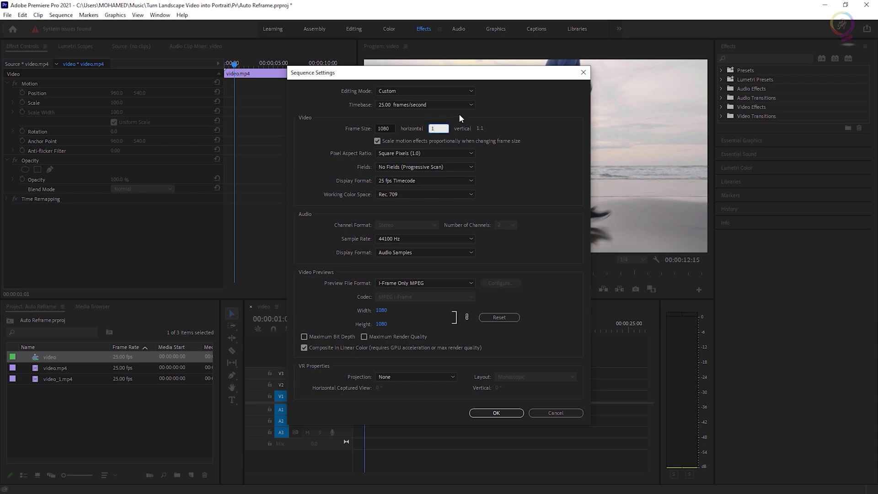
text(1920)
click(322, 133)
click(497, 414)
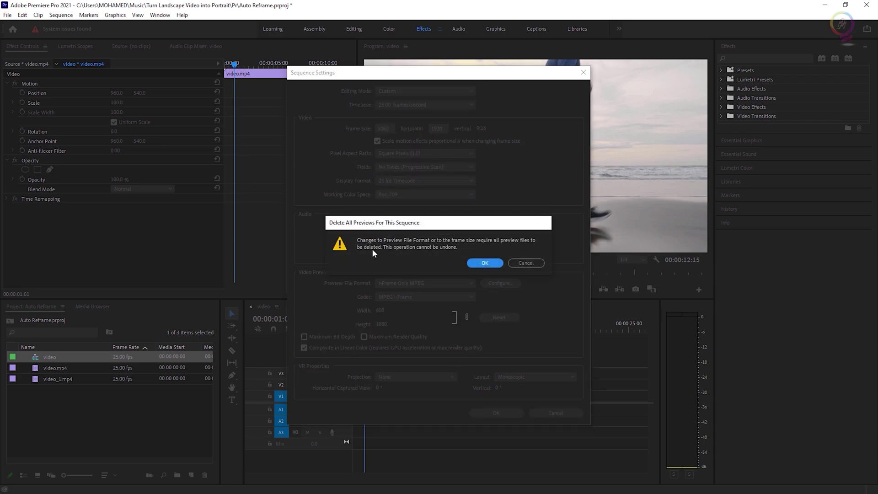
click(498, 264)
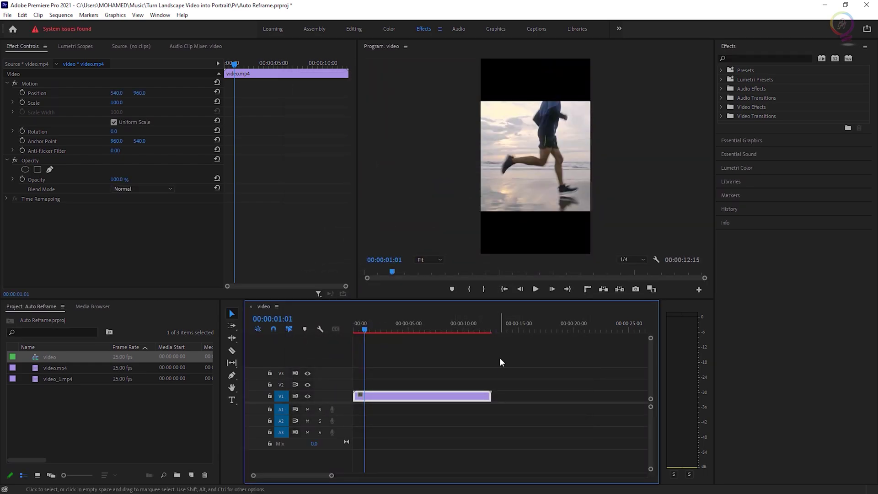
Play the 1080 × 1920 sequence from the start to check the letterboxed runner.
drag(365, 330, 350, 332)
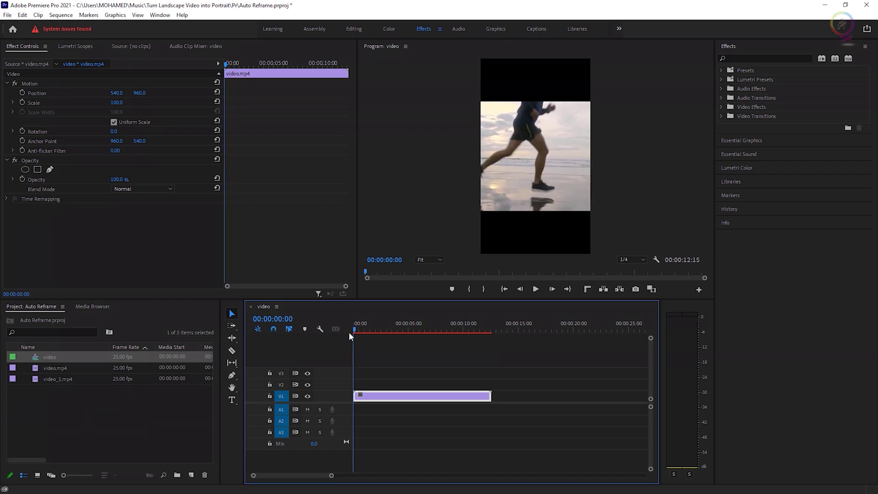
key(space)
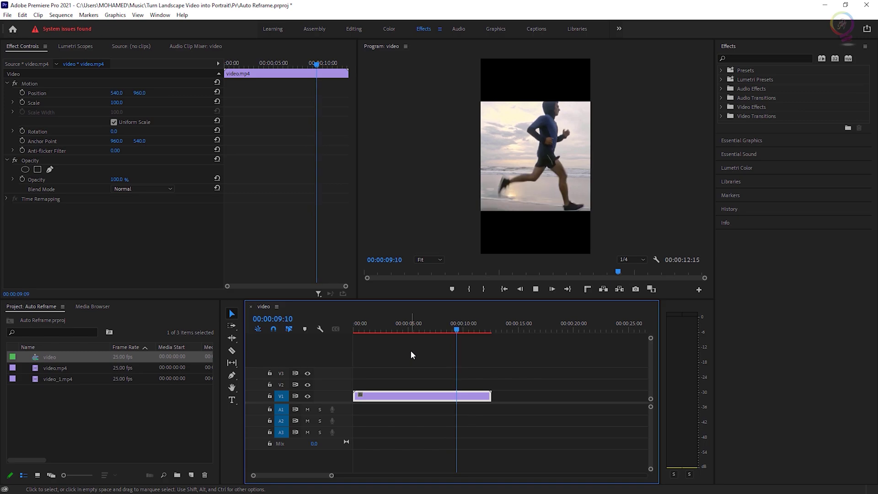
key(space)
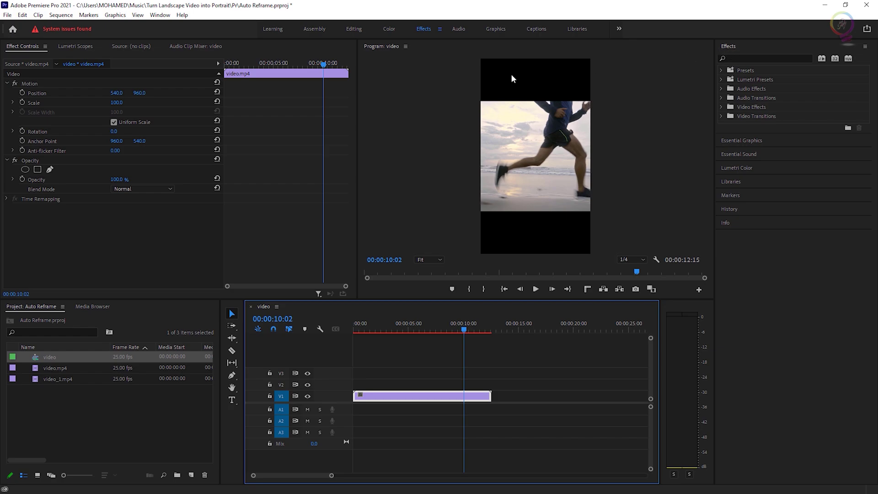
click(160, 15)
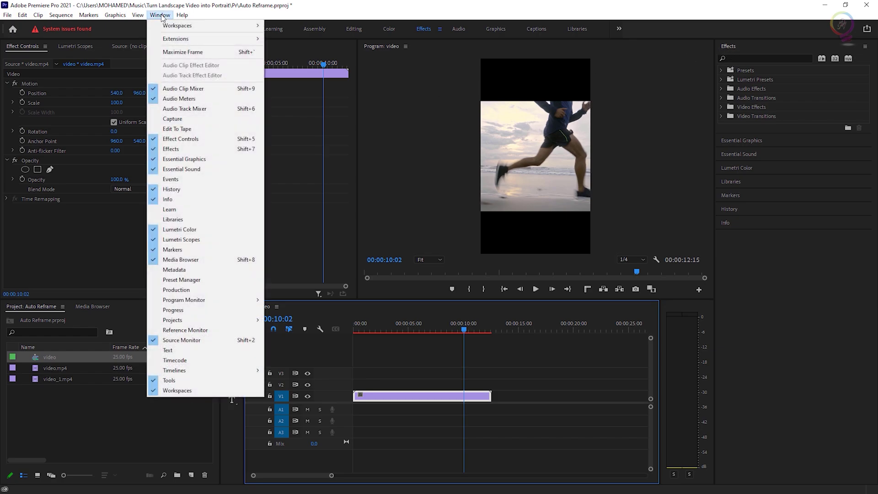
Search 'auto' among accelerated effects and drag Auto Reframe onto the V1 clip.
click(239, 150)
click(743, 58)
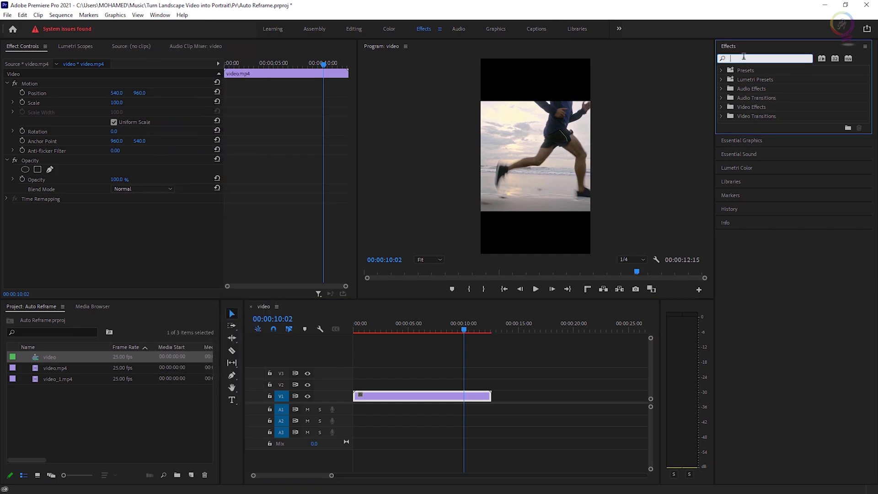
text(auto)
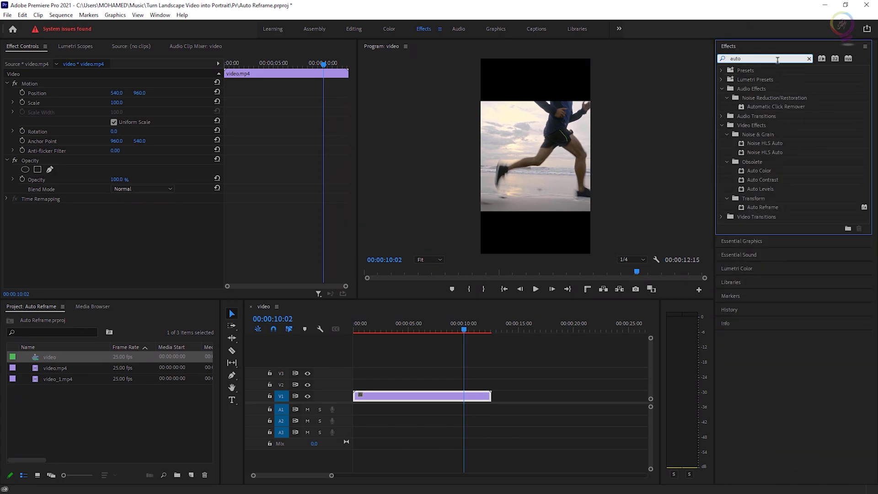
click(825, 59)
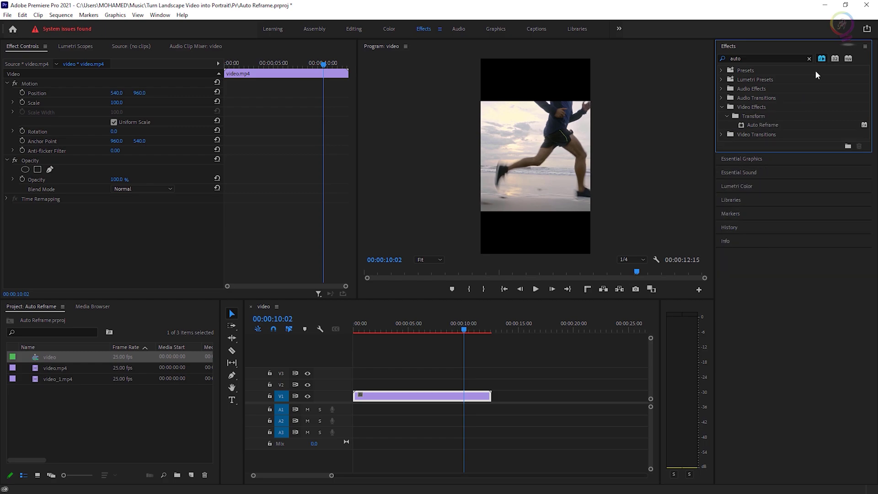
drag(764, 123, 401, 397)
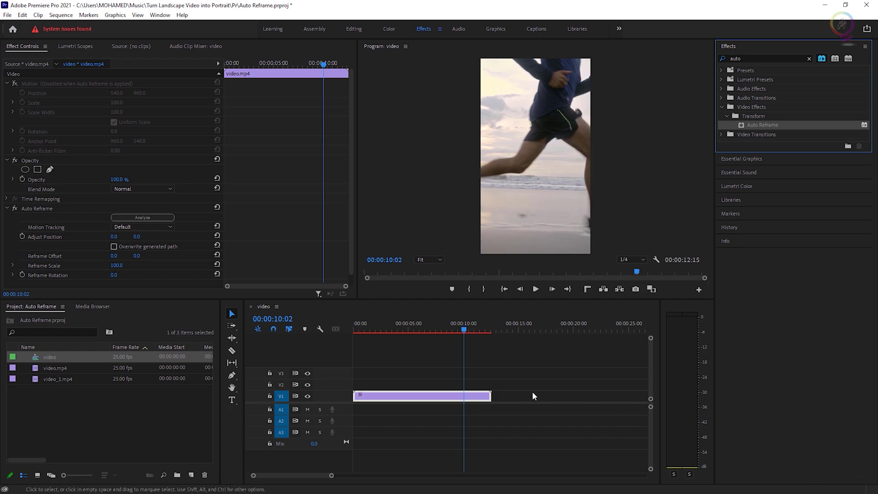
drag(464, 332, 348, 335)
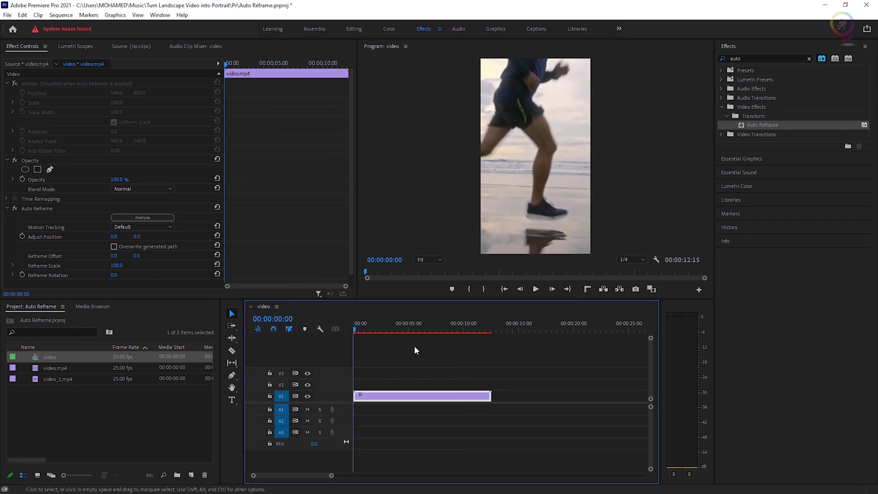
key(space)
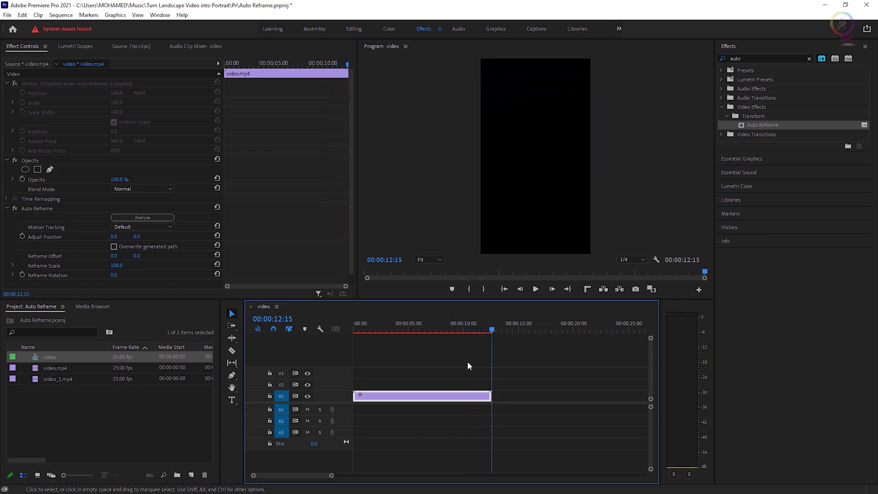
drag(491, 330, 429, 330)
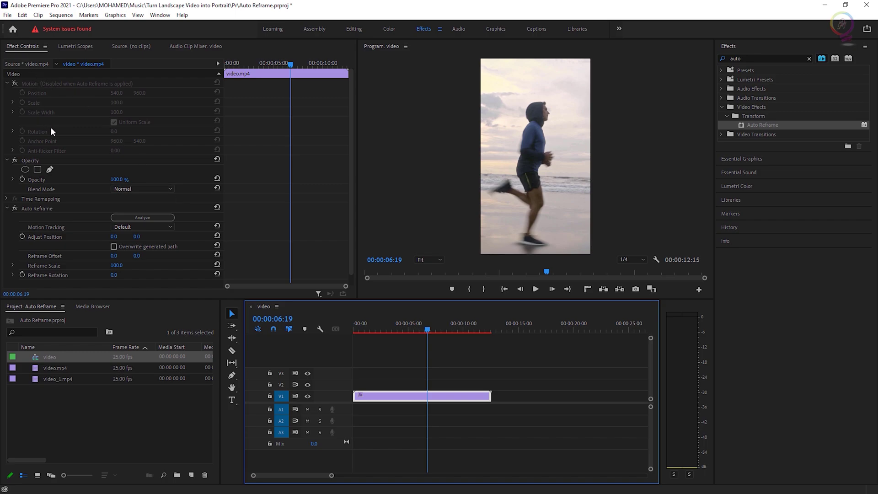
Set Auto Reframe Motion Tracking to Slower Motion in Effect Controls and preview the sequence.
click(160, 15)
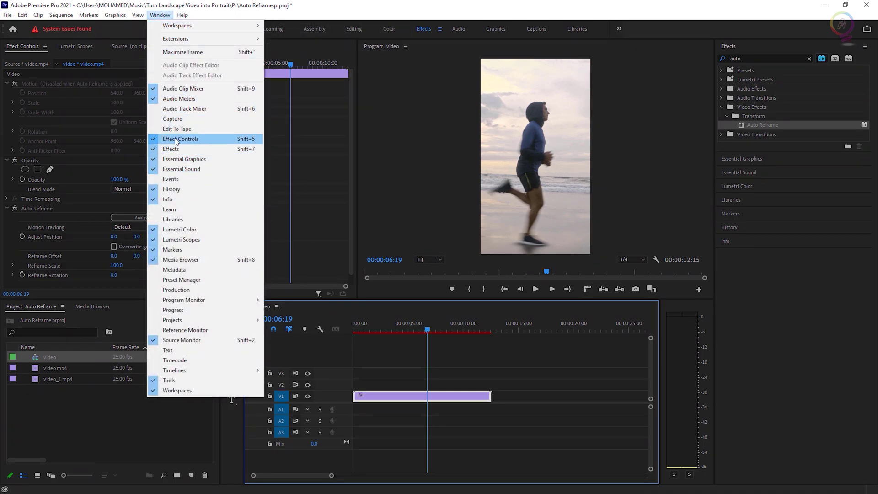
click(205, 140)
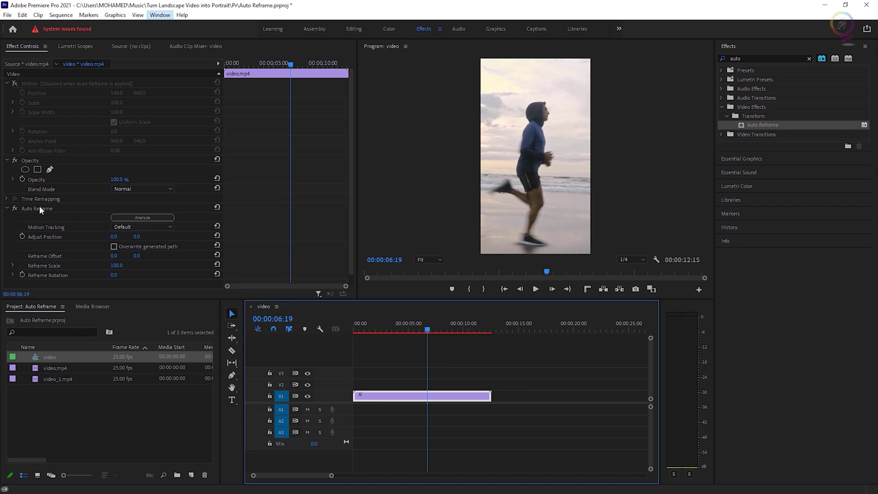
click(6, 209)
click(6, 209)
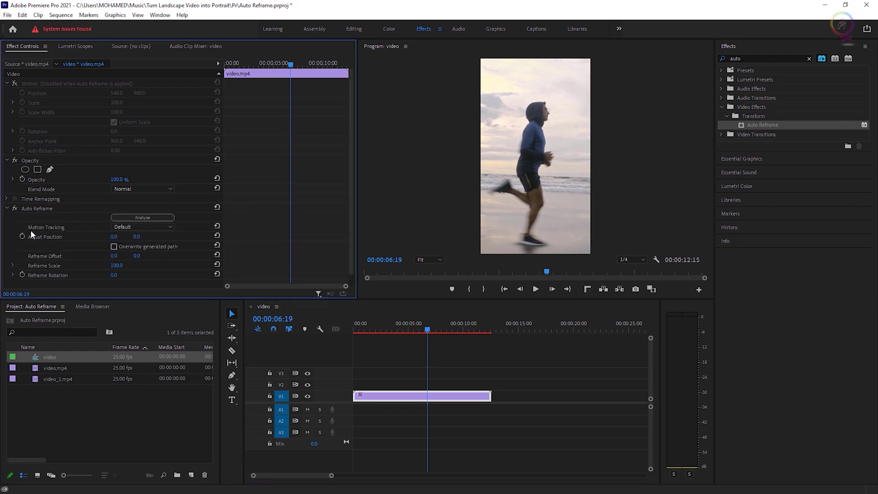
click(163, 227)
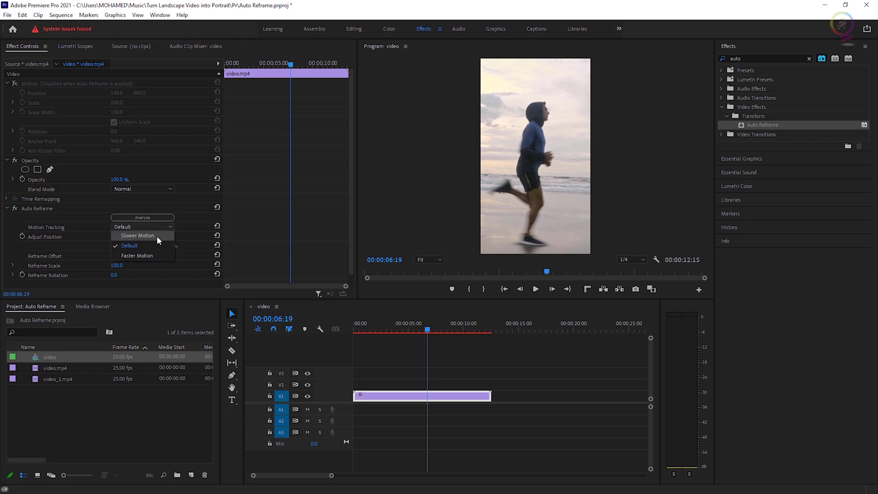
click(156, 236)
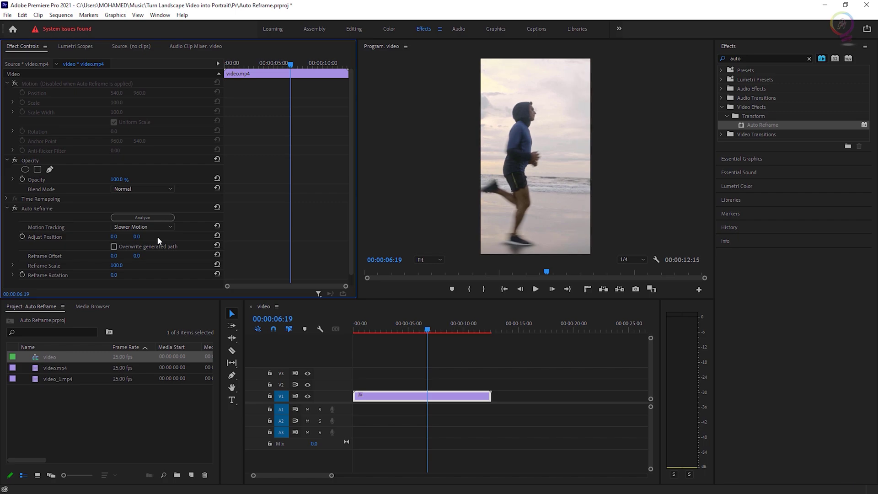
drag(428, 330, 345, 330)
key(space)
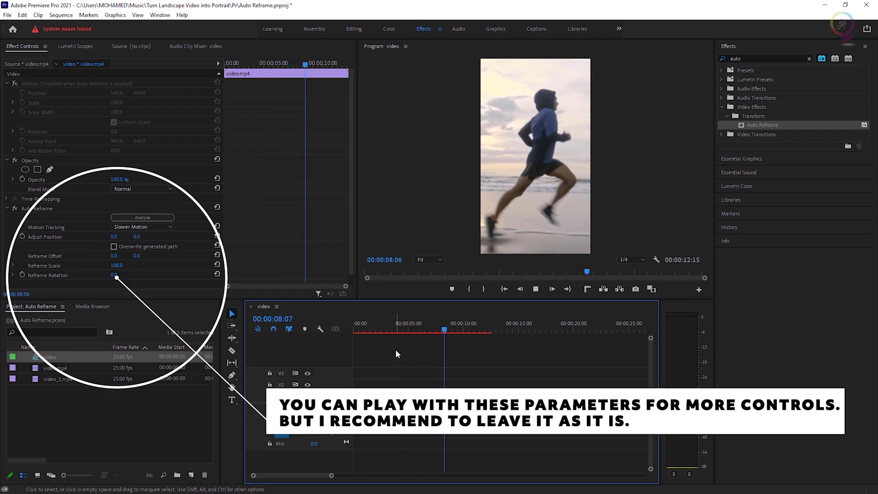
key(space)
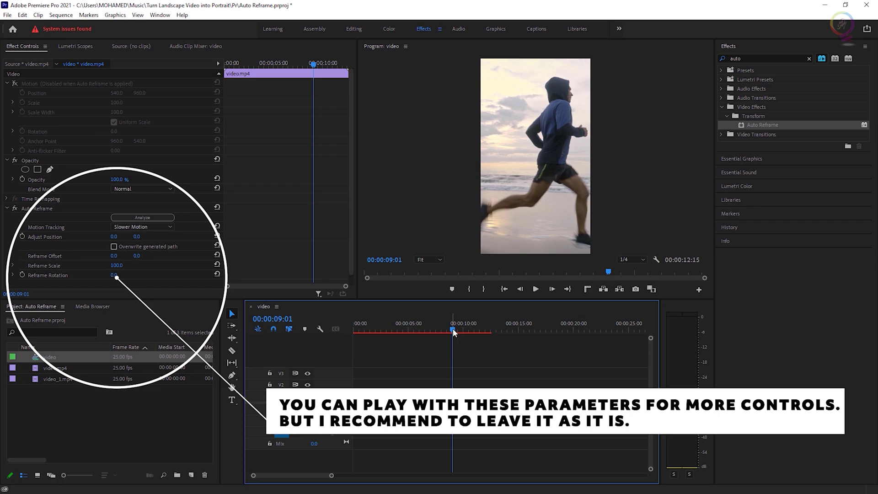
Change Motion Tracking to Faster Motion and replay the sequence from the start.
drag(452, 329, 412, 328)
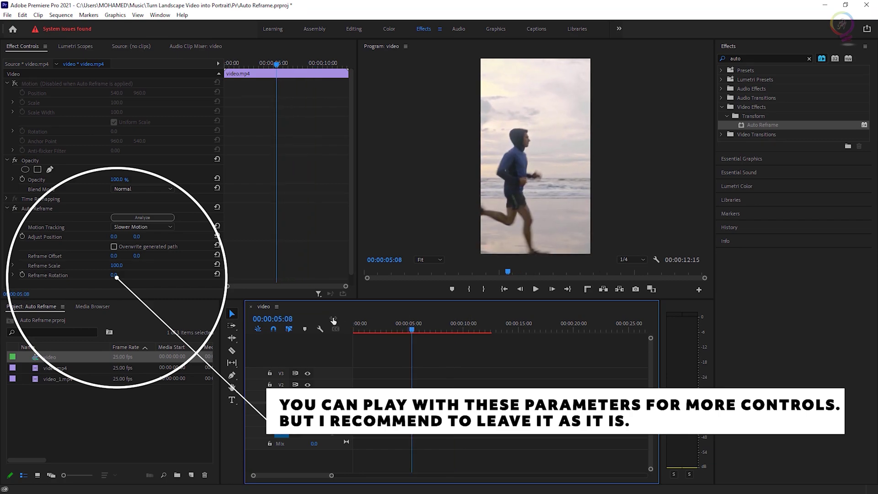
click(162, 226)
click(143, 257)
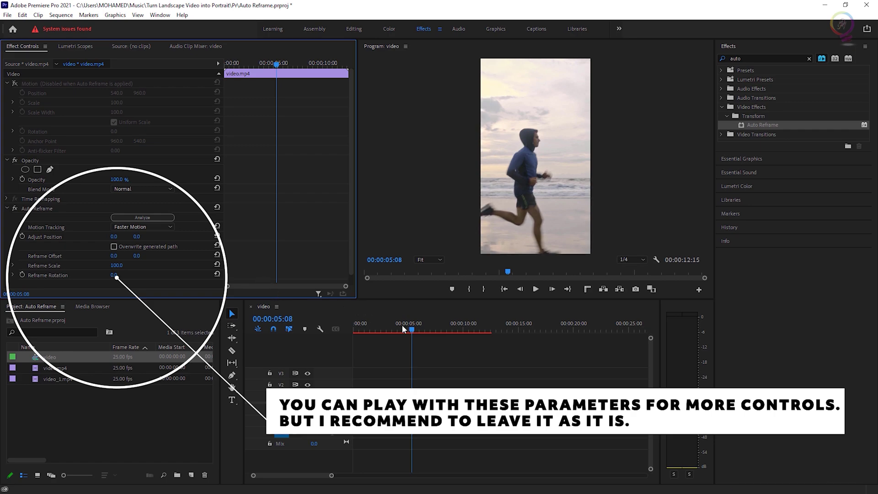
drag(411, 329, 348, 330)
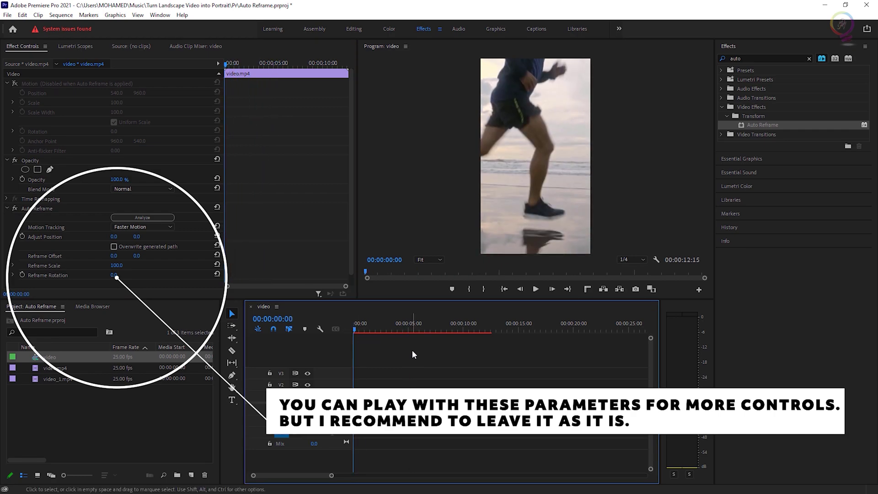
key(space)
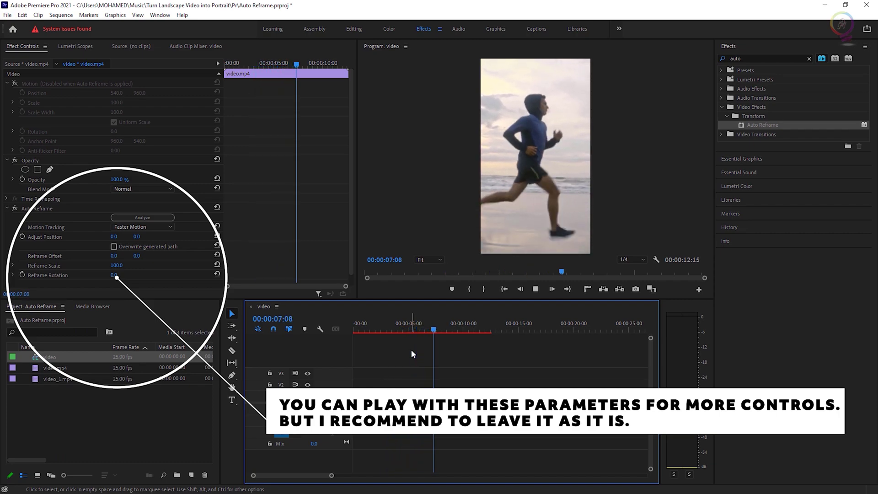
key(space)
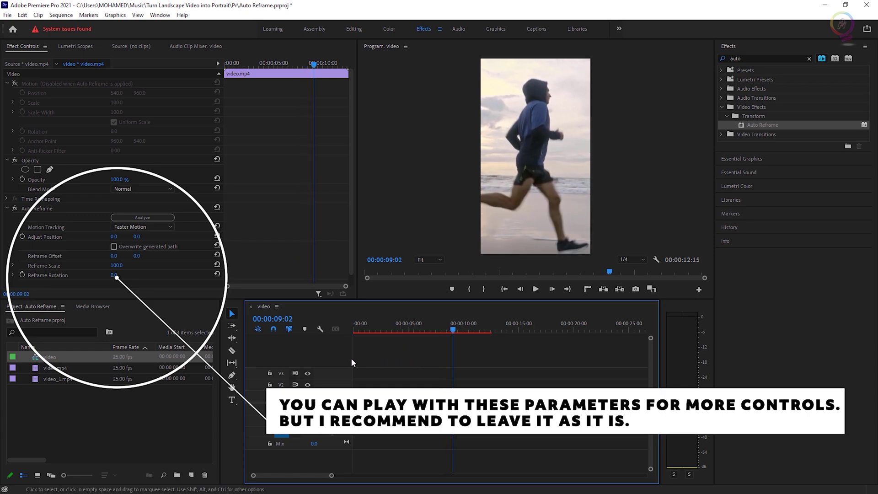
Open video.mp4 in the Source Monitor and play the original landscape clip.
click(73, 371)
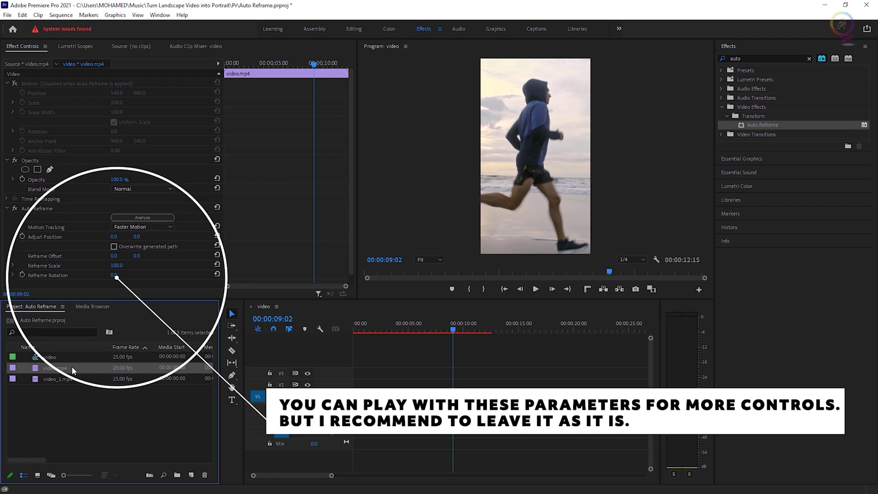
click(74, 369)
double_click(39, 368)
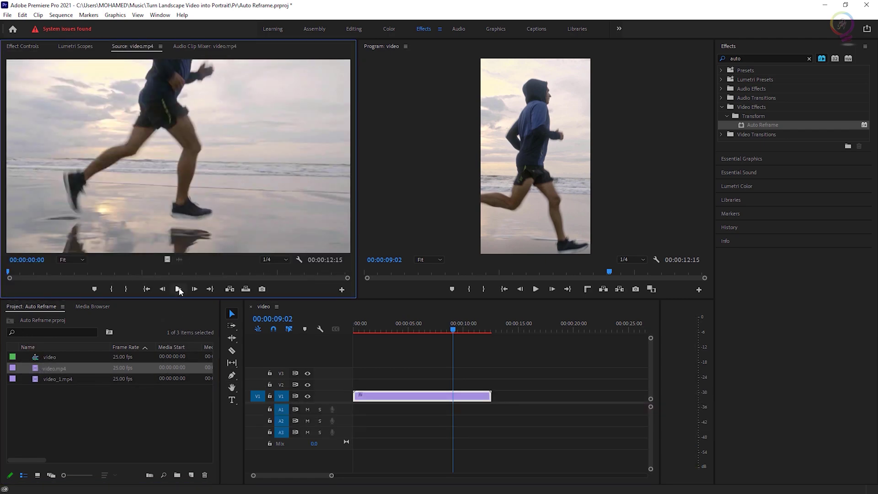
click(178, 289)
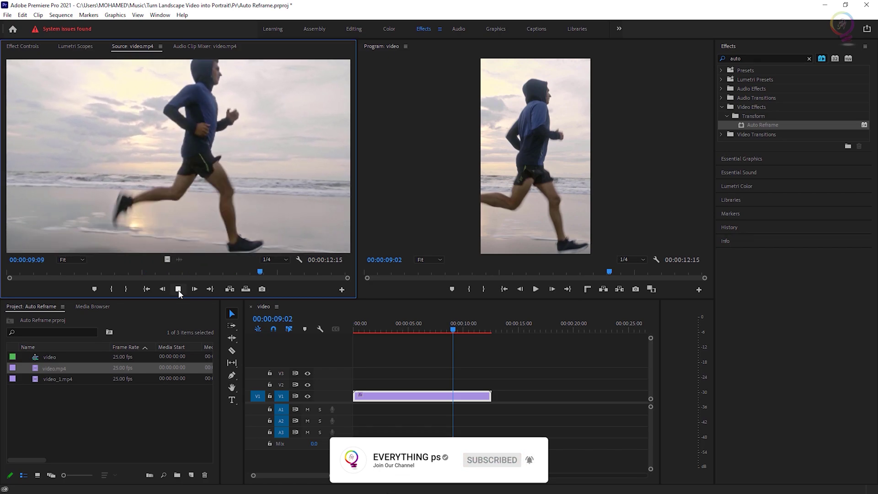
click(178, 288)
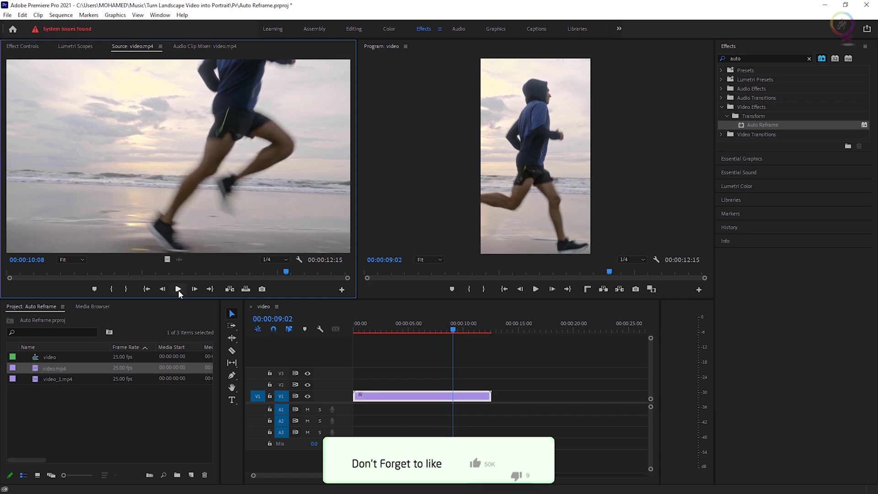
Play the reframed portrait sequence from its start for comparison.
click(452, 330)
key(Home)
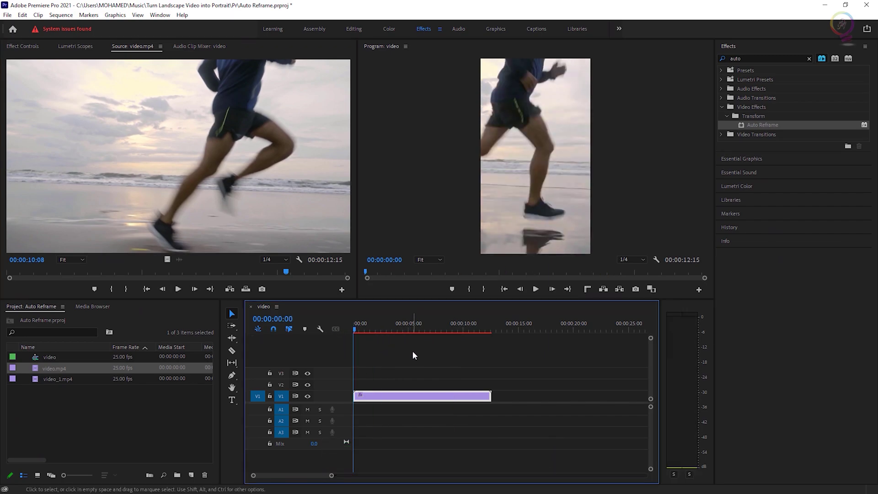
key(space)
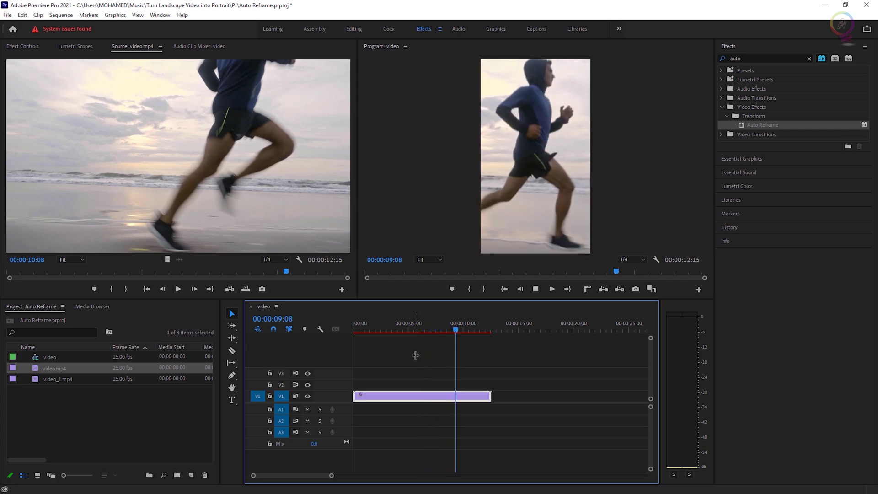
key(space)
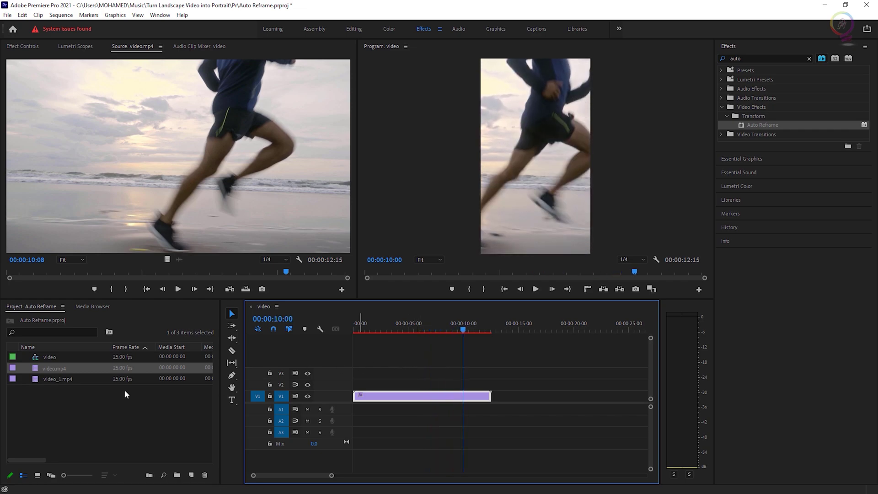
Add video_1.mp4 to track V2 after the first clip and apply Auto Reframe to it.
drag(36, 382, 513, 389)
click(551, 328)
click(569, 384)
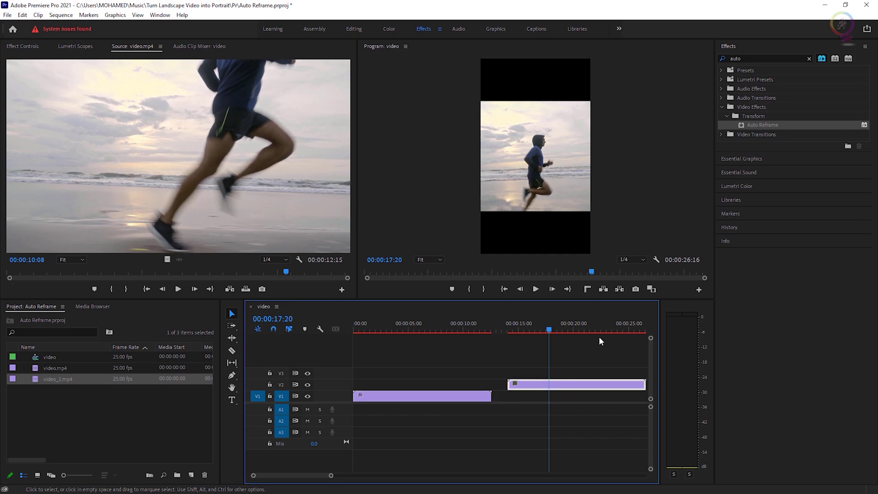
drag(752, 125, 565, 389)
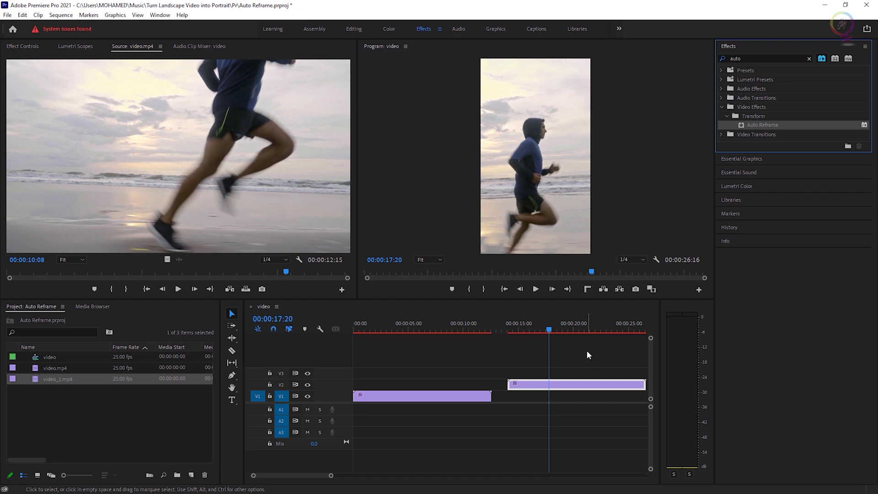
scroll(586, 350, down, 2)
scroll(586, 351, down, 1)
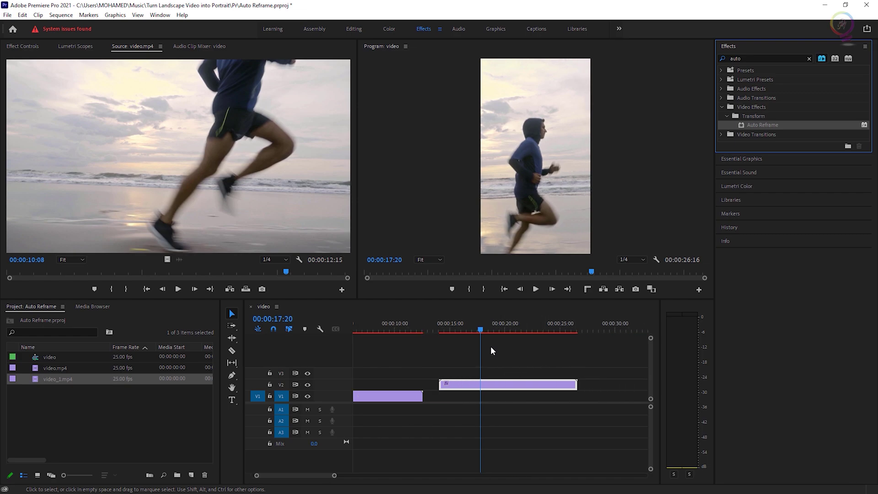
Close the Source panel, add video_1.mp4 to V2 after the reframed clip, and play it back.
click(160, 45)
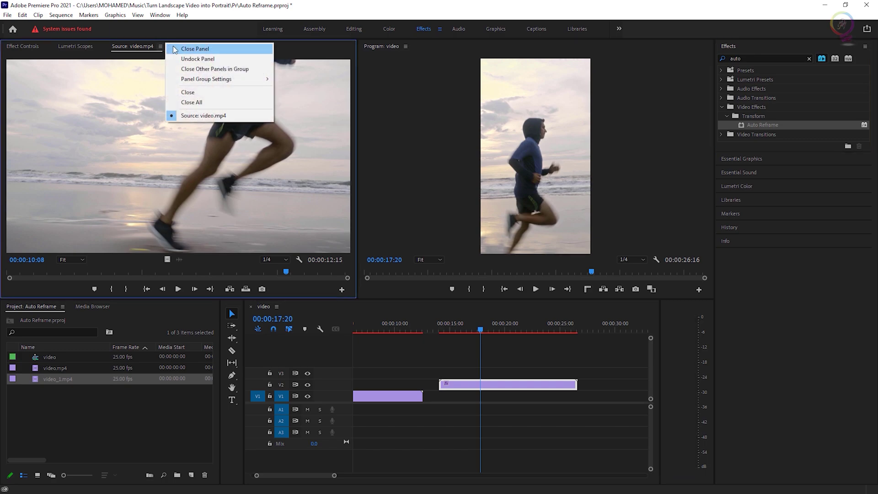
click(168, 50)
click(24, 47)
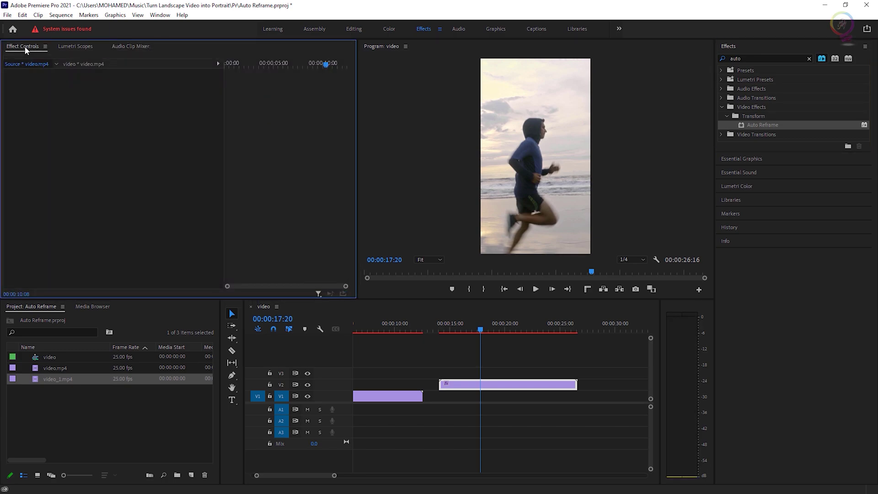
click(491, 389)
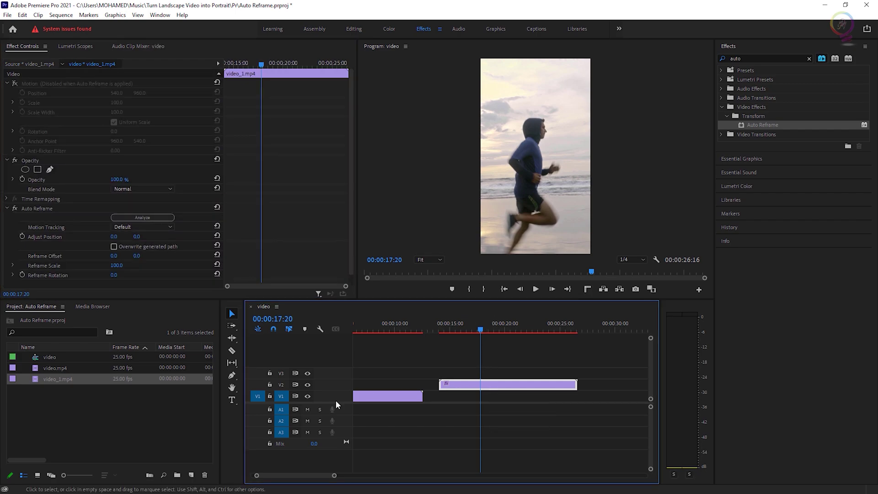
drag(55, 379, 590, 388)
key(space)
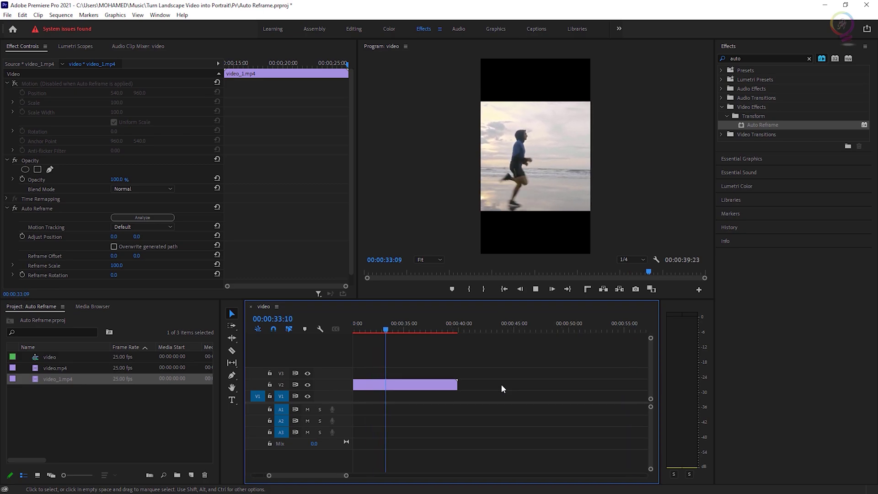
Stop playback and delete both clips from track V2.
key(space)
scroll(501, 388, up, 8)
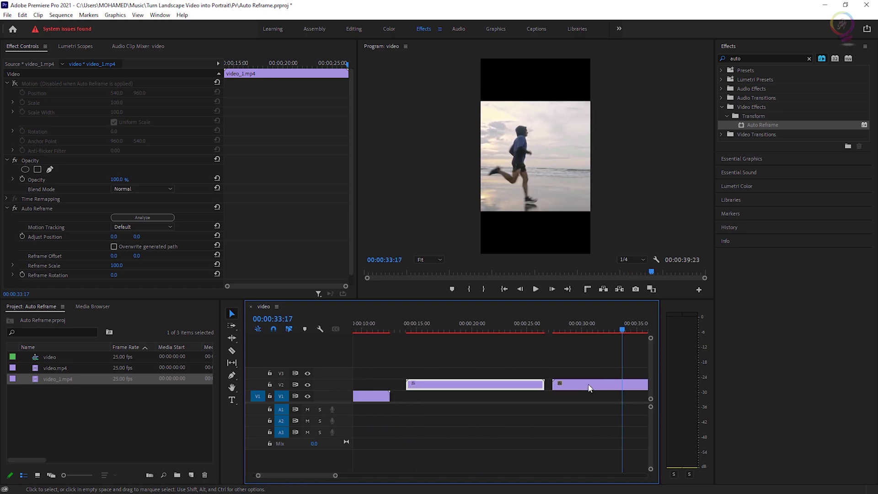
click(589, 388)
key(Delete)
click(490, 387)
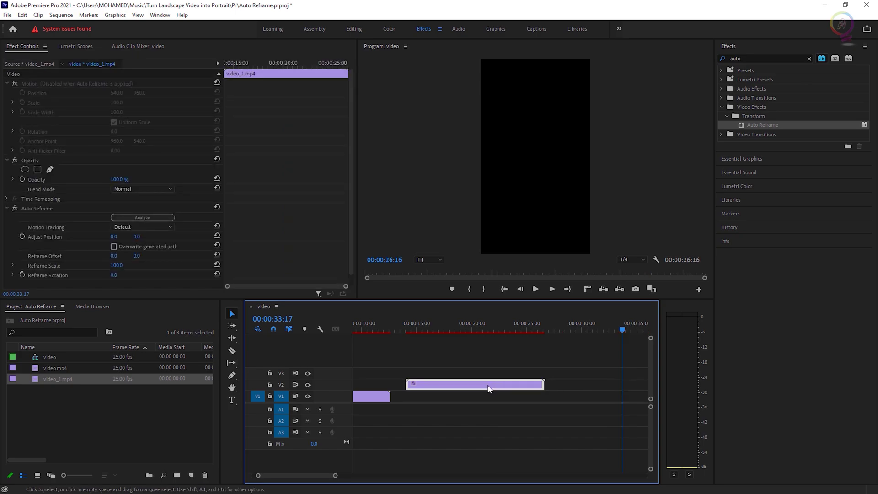
key(Delete)
Mark the V1 clip as the export range and open File > Export > Media.
key(Up)
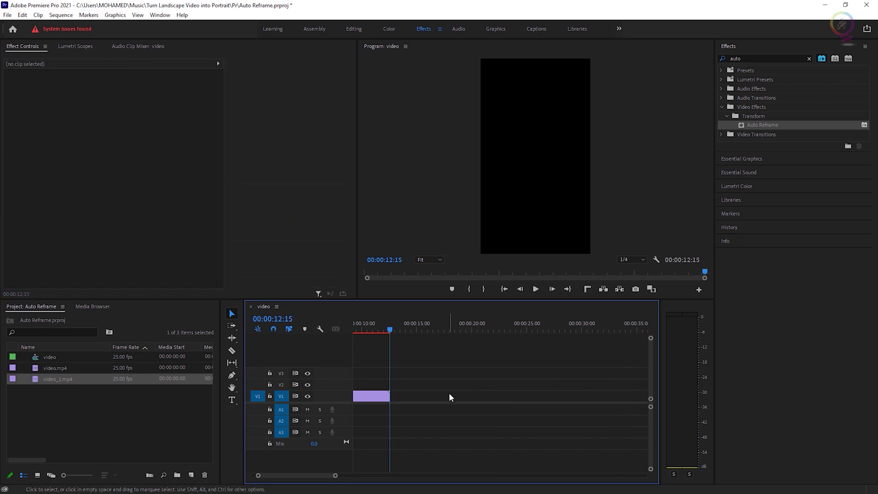
key(x)
key(Home)
key(backslash)
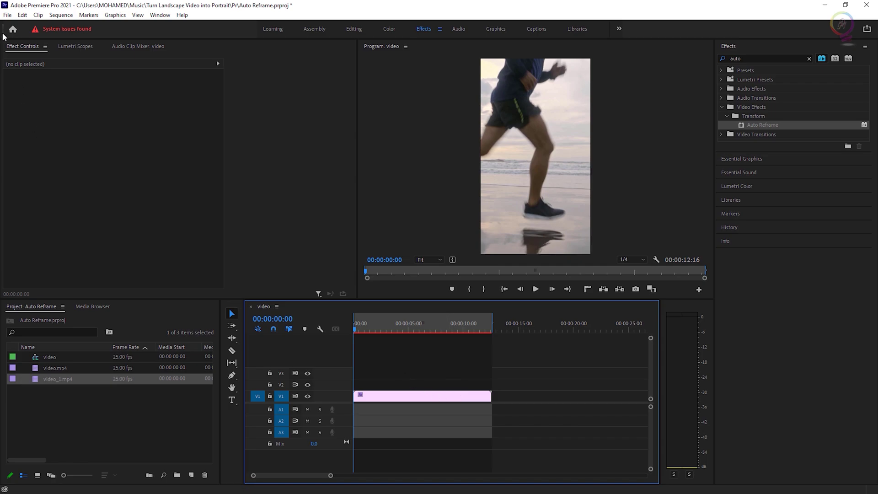
click(8, 15)
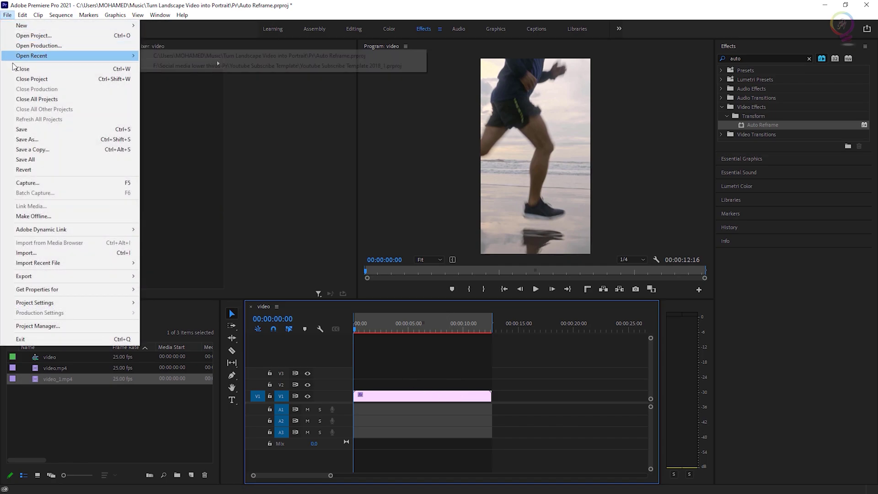
mouse_move(116, 276)
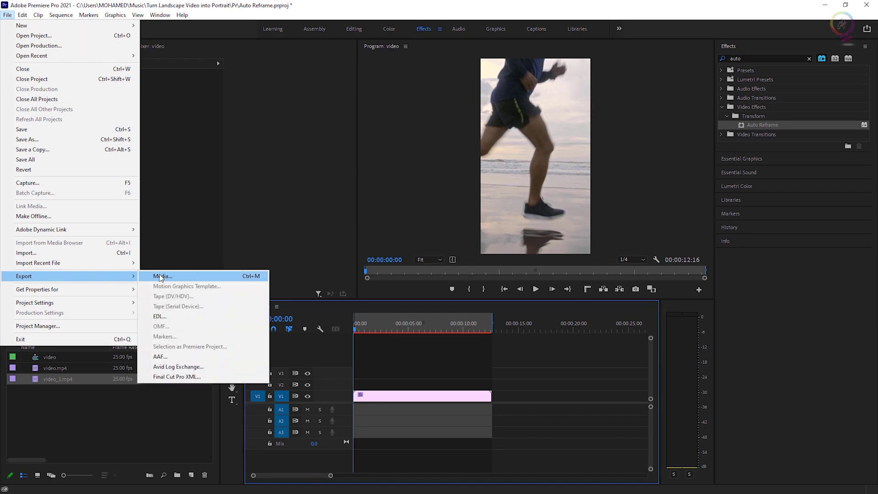
click(228, 275)
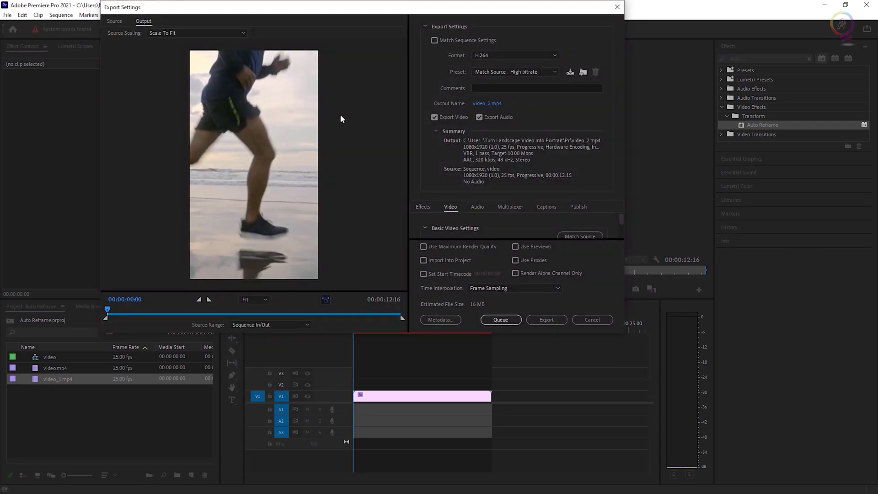
Drag the Export Settings dialog's bottom edge down to reveal the video size and frame-rate options.
drag(436, 360, 445, 449)
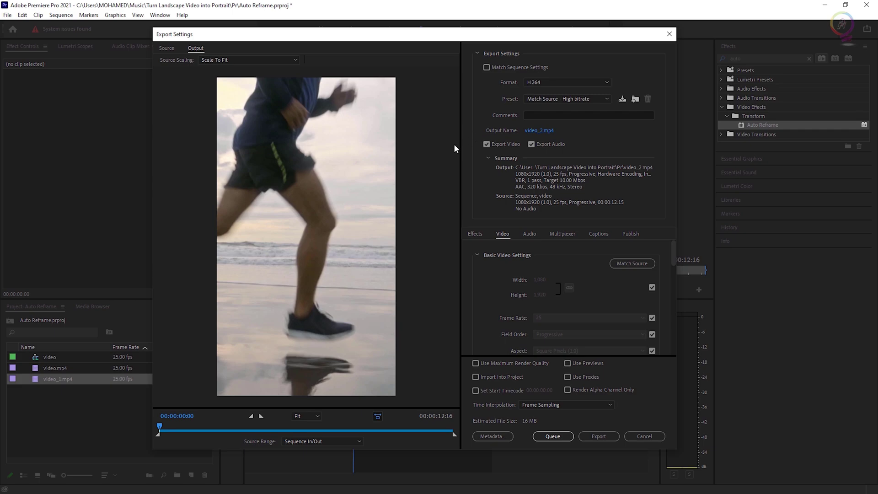
Save the export as video_2.mp4 in the Turn Landscape Video into Portrait\Pr folder.
click(540, 131)
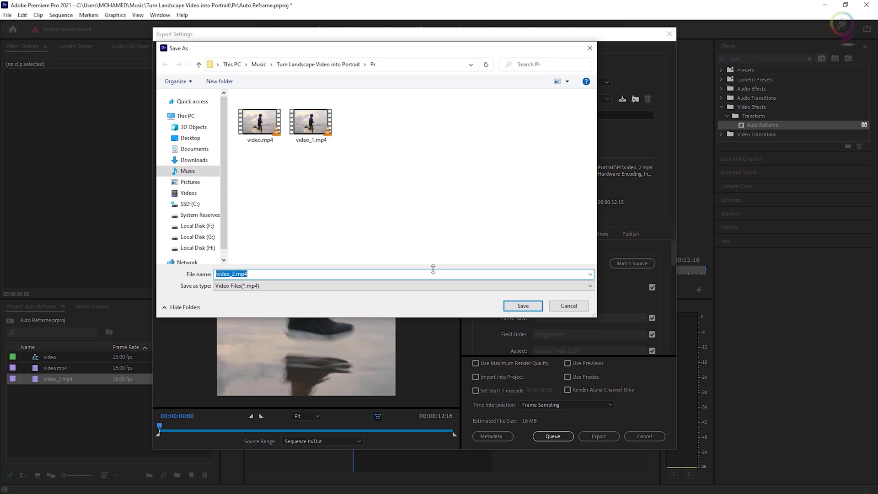
click(521, 306)
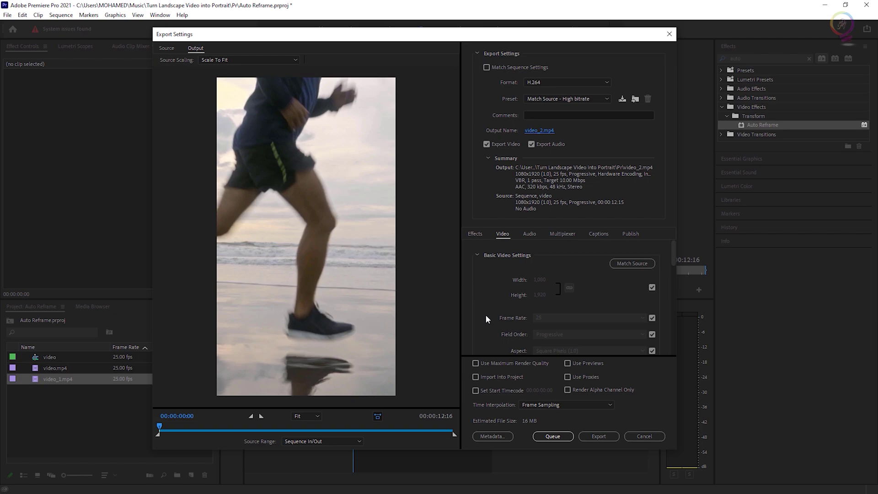
Turn on maximum render quality, choose VBR, 2 pass bitrate encoding, and start the export.
scroll(485, 314, down, 3)
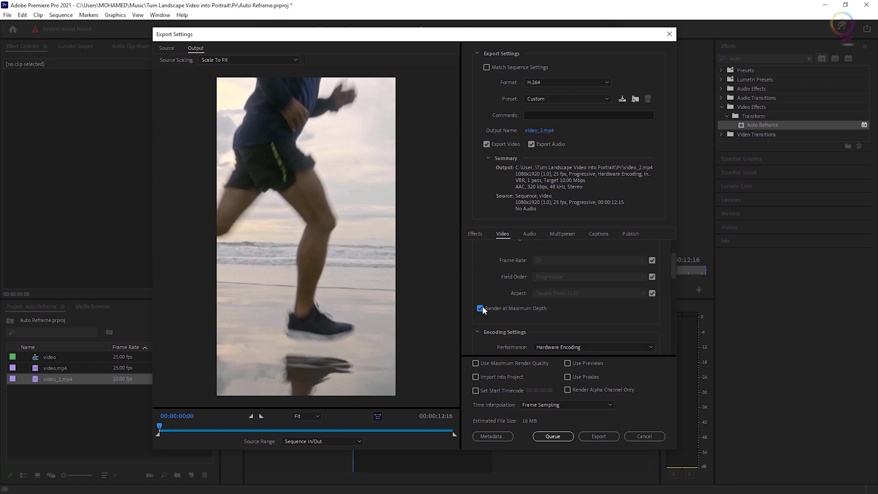
click(479, 361)
scroll(498, 332, down, 5)
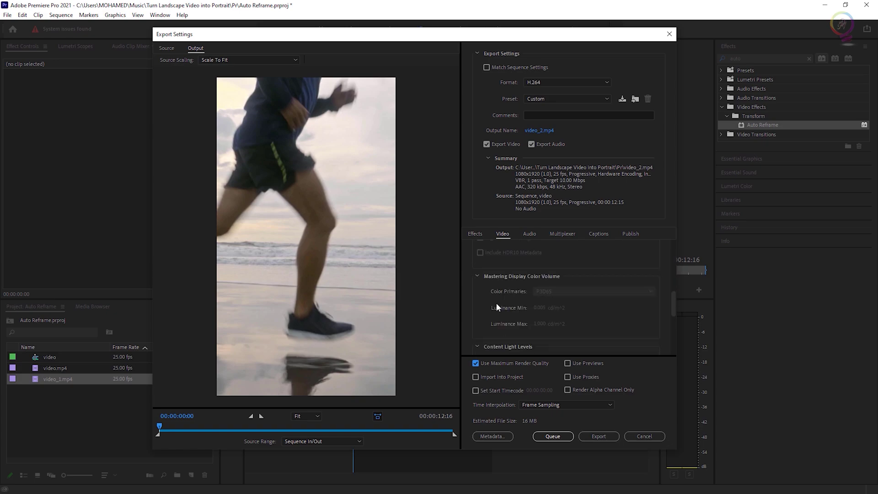
scroll(496, 303, down, 6)
click(652, 302)
click(594, 330)
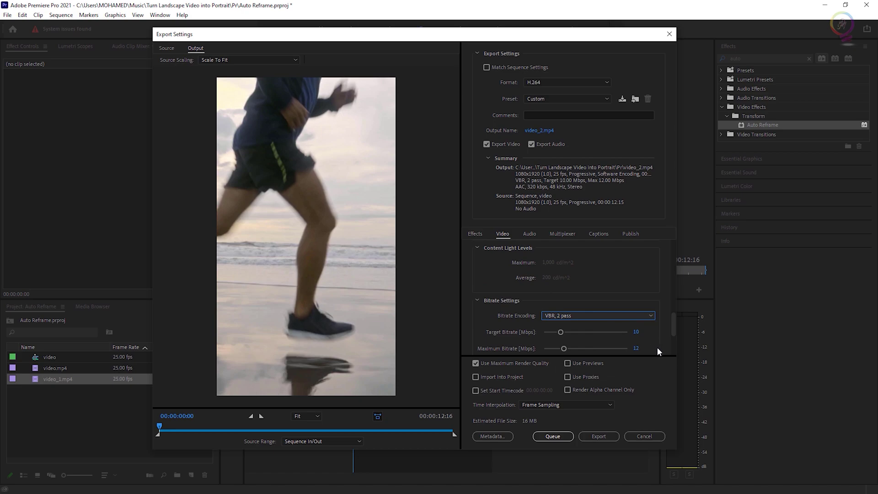
scroll(656, 348, down, 3)
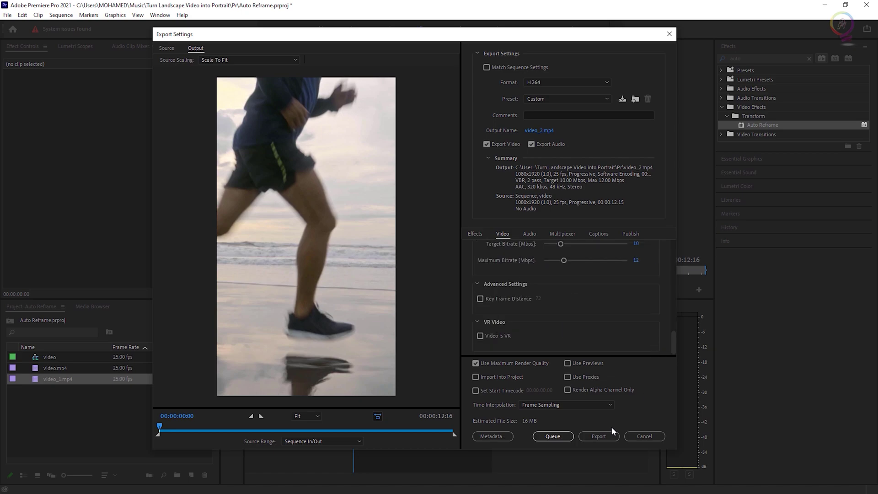
click(599, 437)
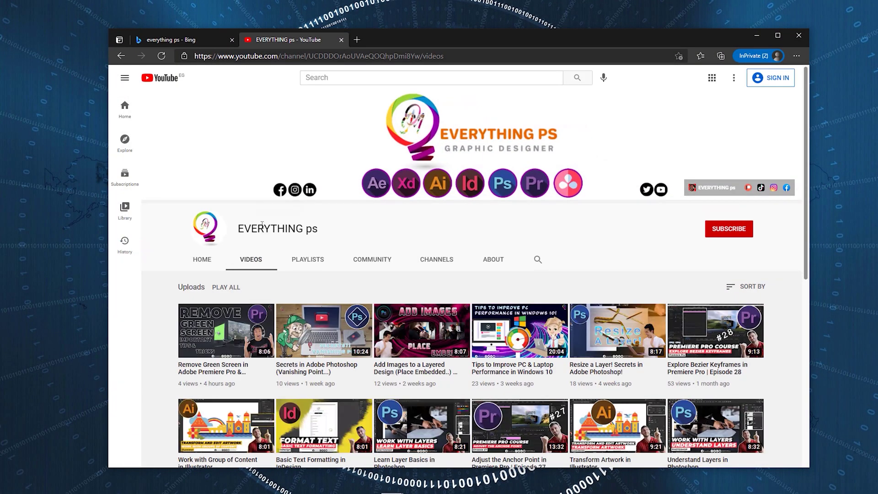
Browse the EVERYTHING ps channel's HOME page, then its VIDEOS tab.
click(200, 258)
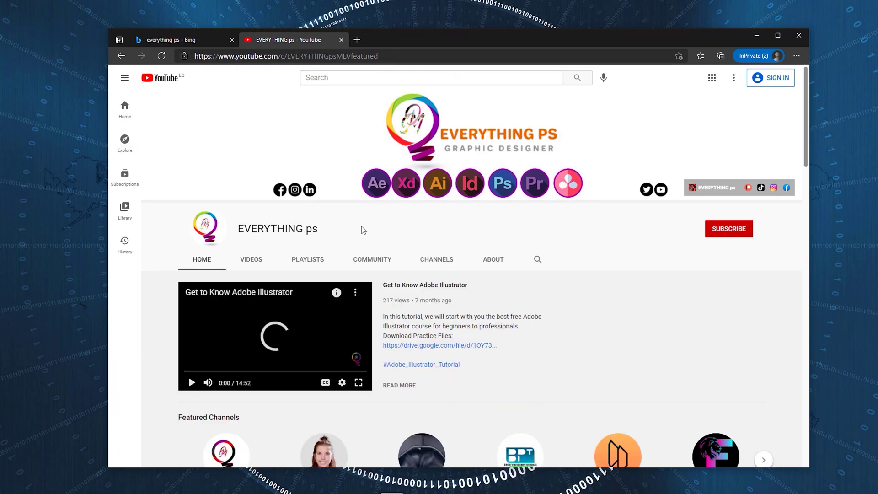
scroll(660, 307, down, 10)
scroll(605, 363, down, 10)
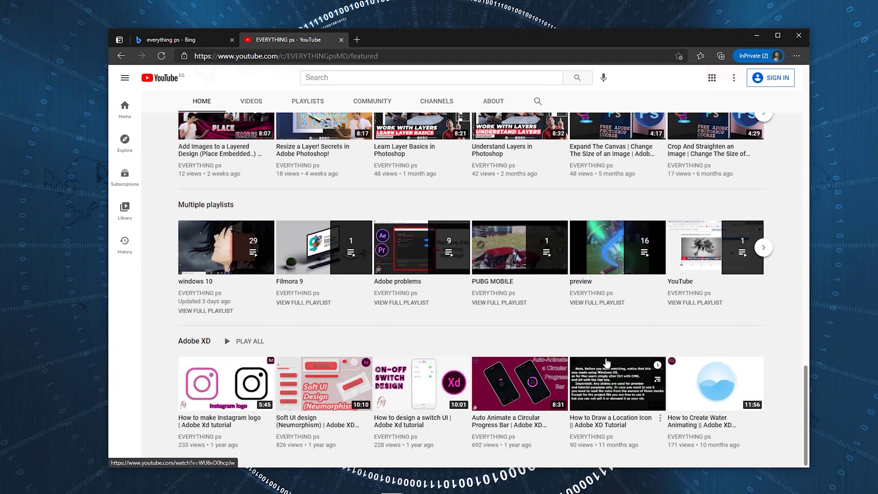
scroll(584, 319, up, 20)
click(247, 264)
Browse the channel's PLAYLISTS, COMMUNITY and CHANNELS tabs.
click(307, 259)
scroll(347, 275, down, 3)
scroll(384, 274, up, 3)
click(379, 262)
scroll(394, 281, down, 5)
scroll(411, 274, up, 5)
click(436, 259)
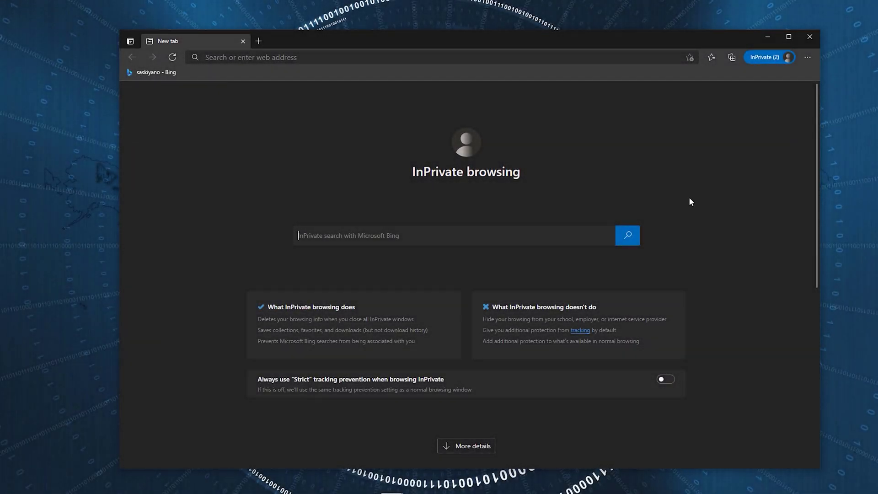
Search Bing for 'kiyano', then pause the channel's featured video and scroll down.
text(kiyano)
key(Return)
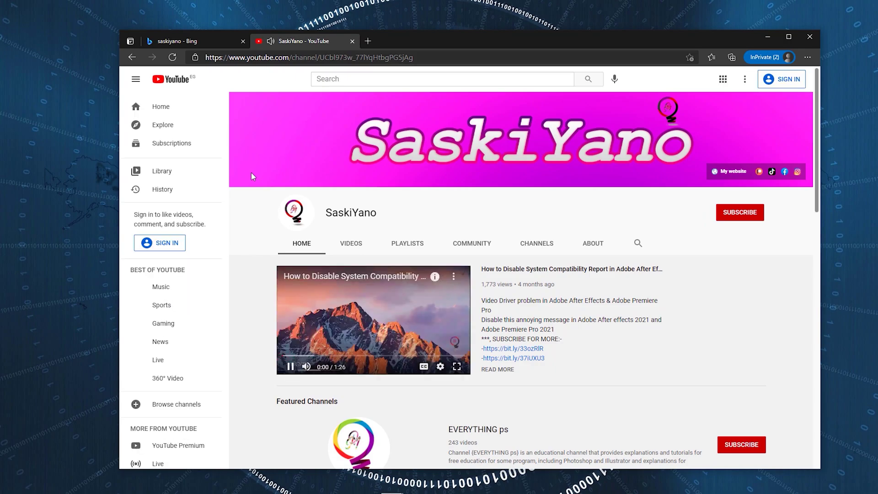
click(290, 366)
scroll(486, 348, down, 15)
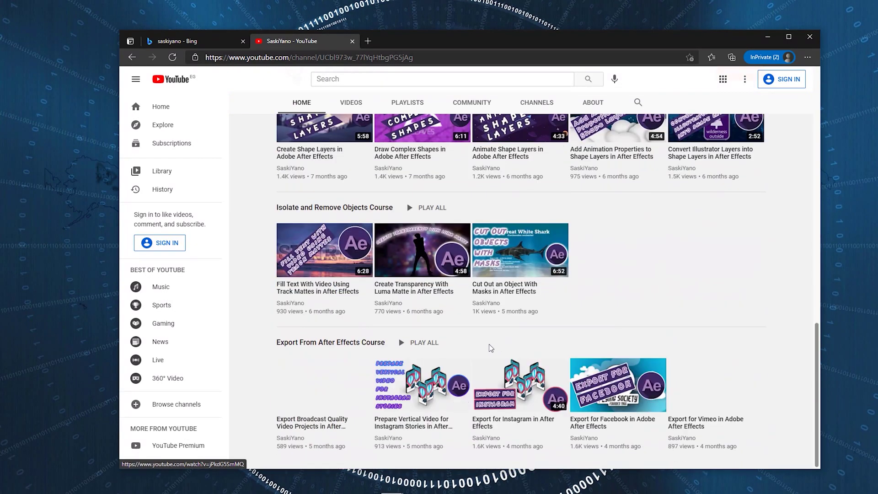